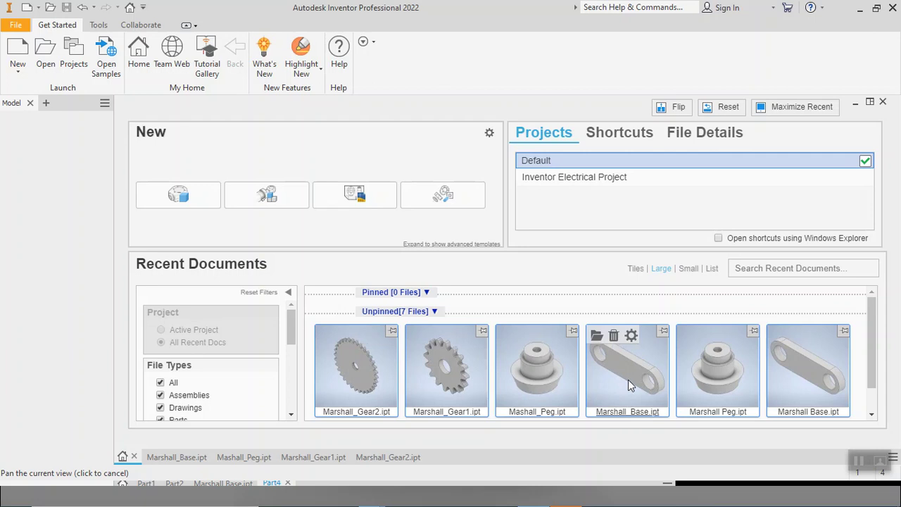
- Remove Marshall Base.ipt and the peg part files from the Recent Documents list
left_click(615, 335)
left_click(615, 335)
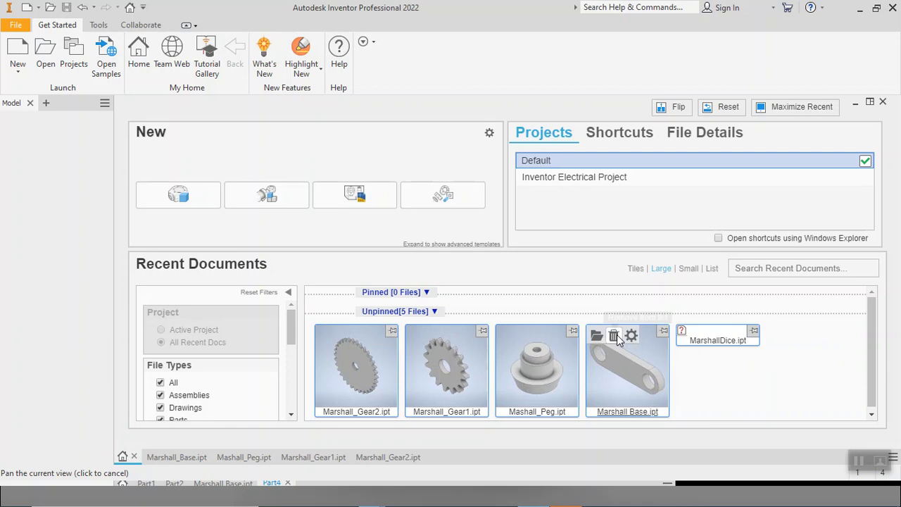
left_click(615, 336)
left_click(522, 336)
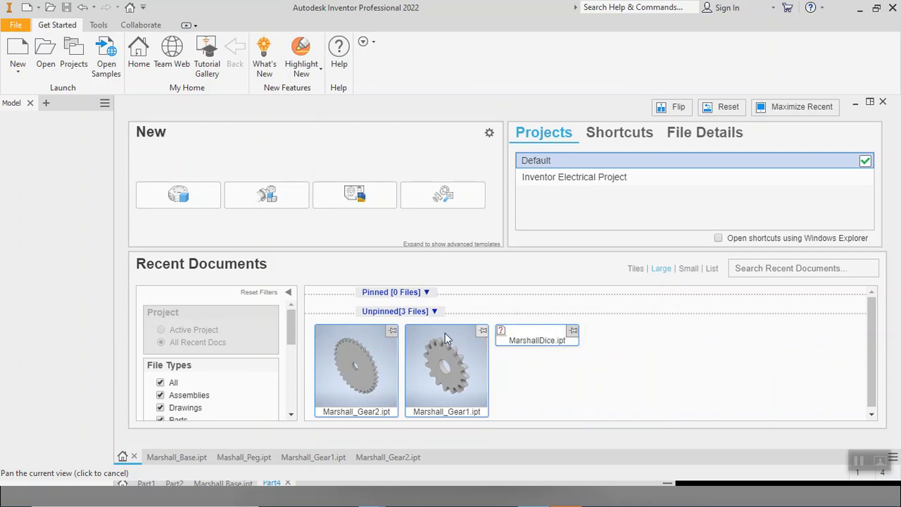
left_click(45, 51)
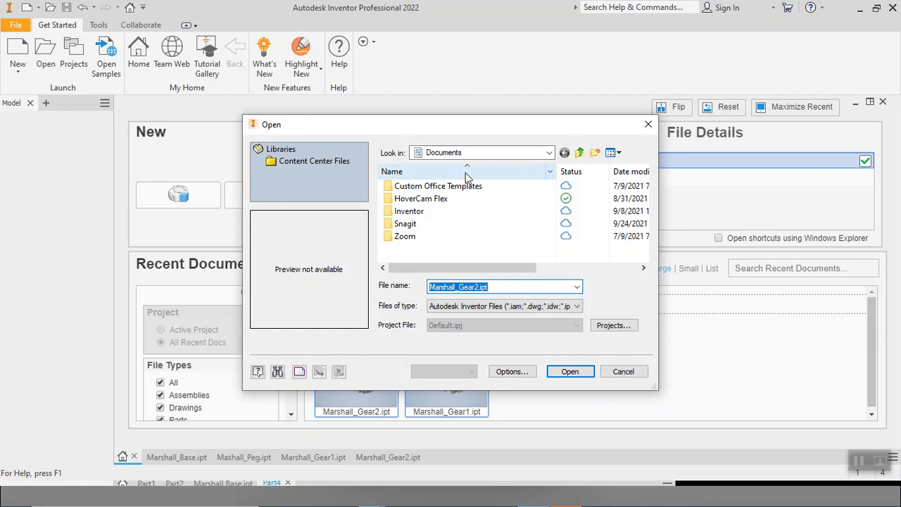
left_click(492, 156)
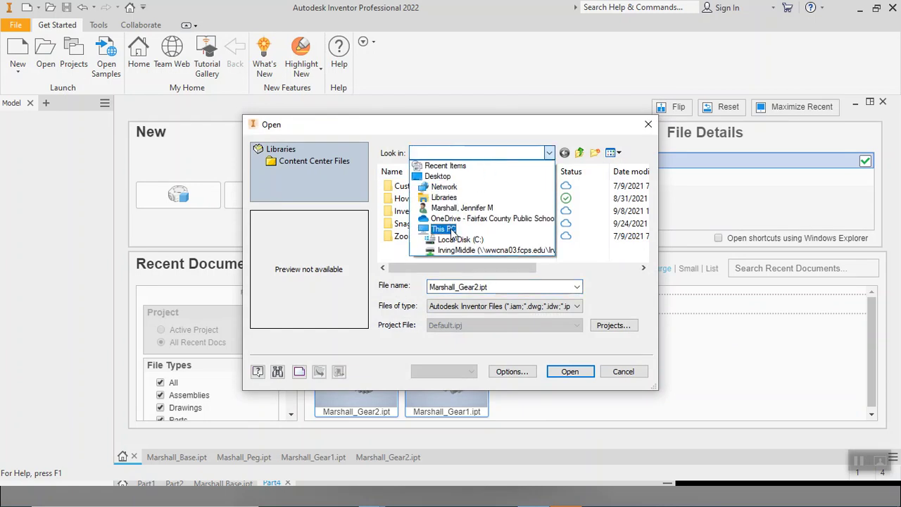
left_click(438, 176)
scroll(425, 237, "down", 1)
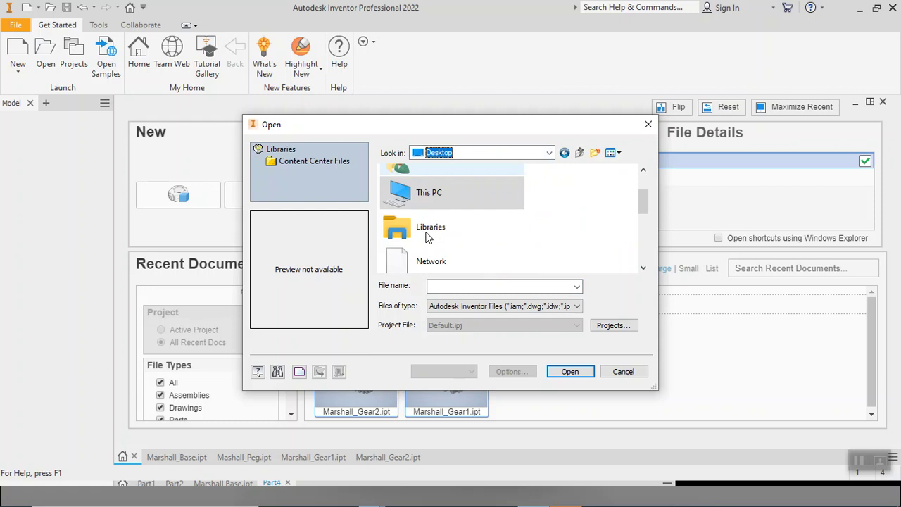
scroll(426, 237, "down", 4)
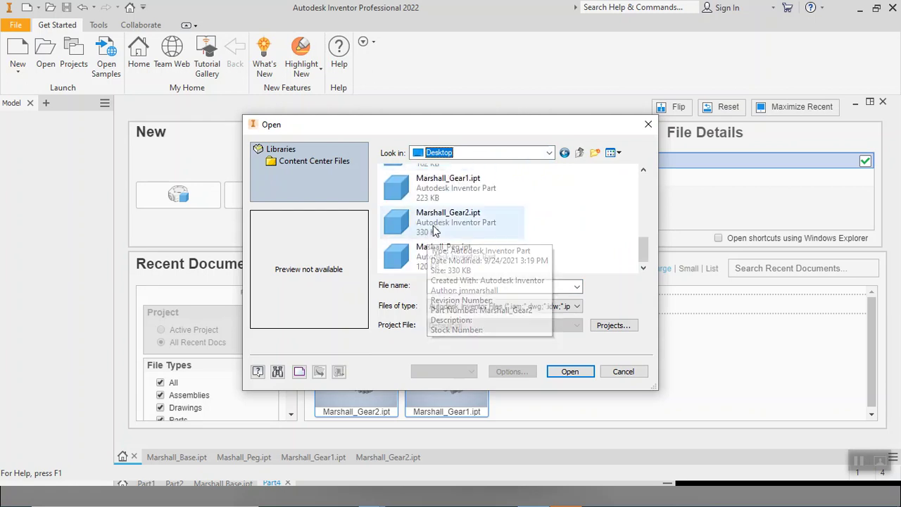
scroll(437, 204, "up", 1)
scroll(438, 202, "down", 1)
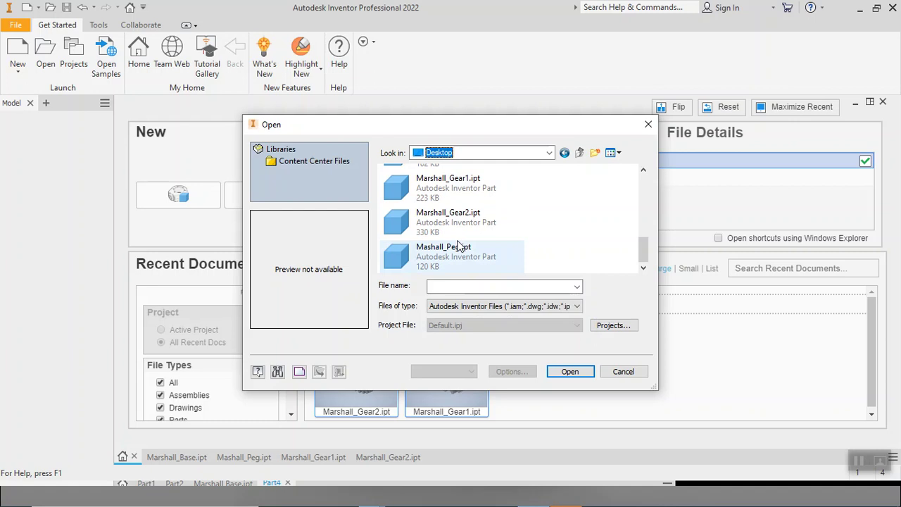
left_click(621, 371)
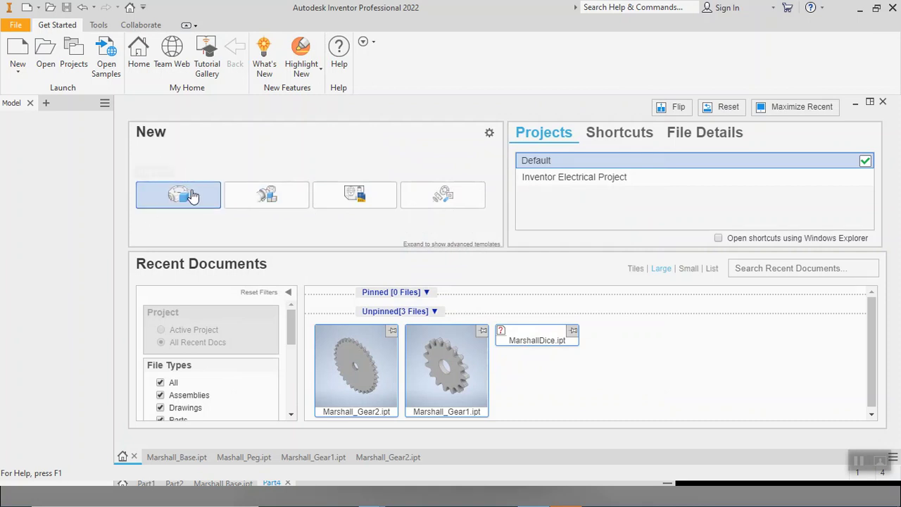
- Create a new empty assembly, Assembly1, from the Home page and File > New > Assembly
left_click(270, 200)
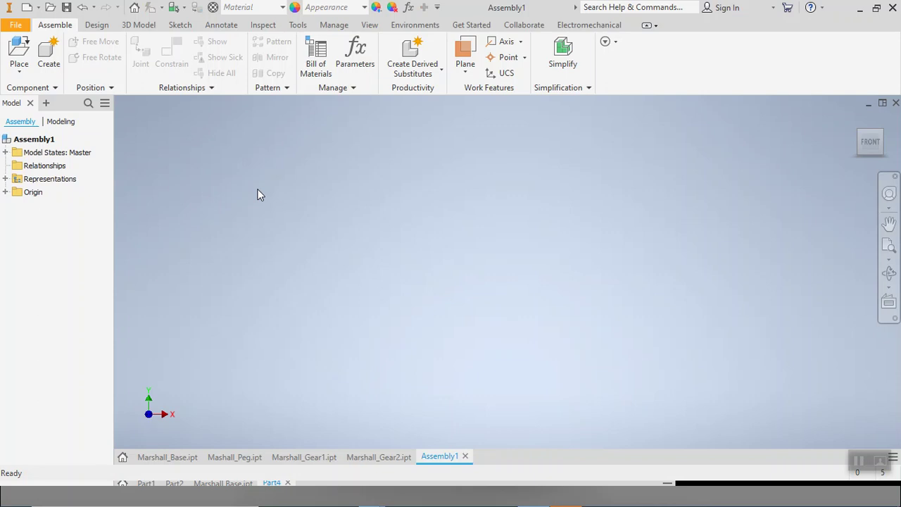
left_click(23, 27)
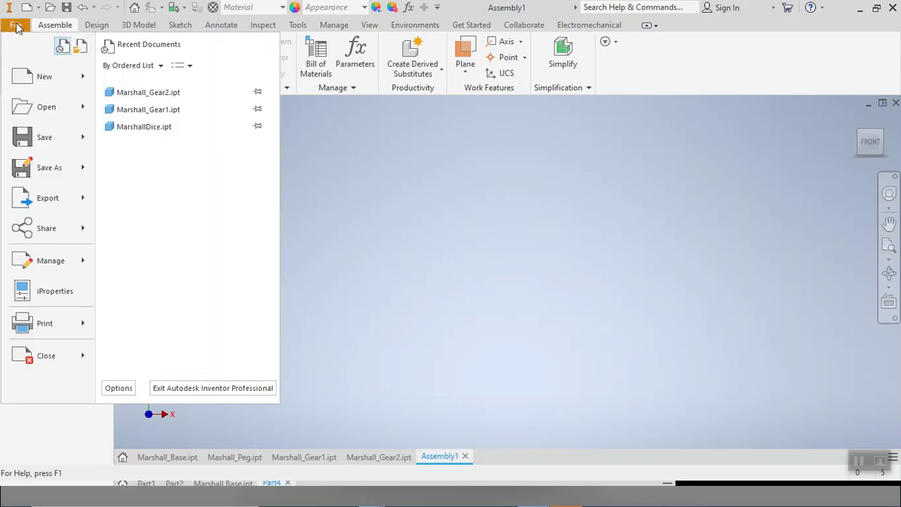
mouse_move(83, 88)
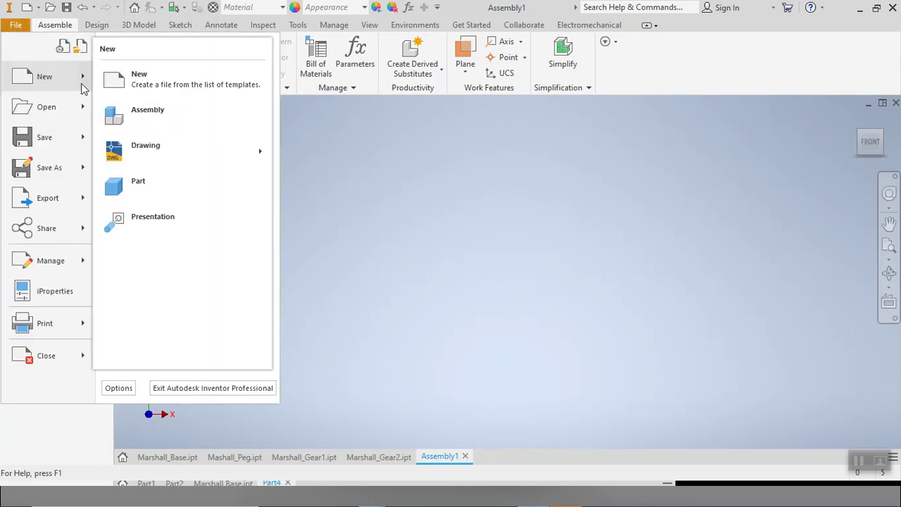
left_click(138, 118)
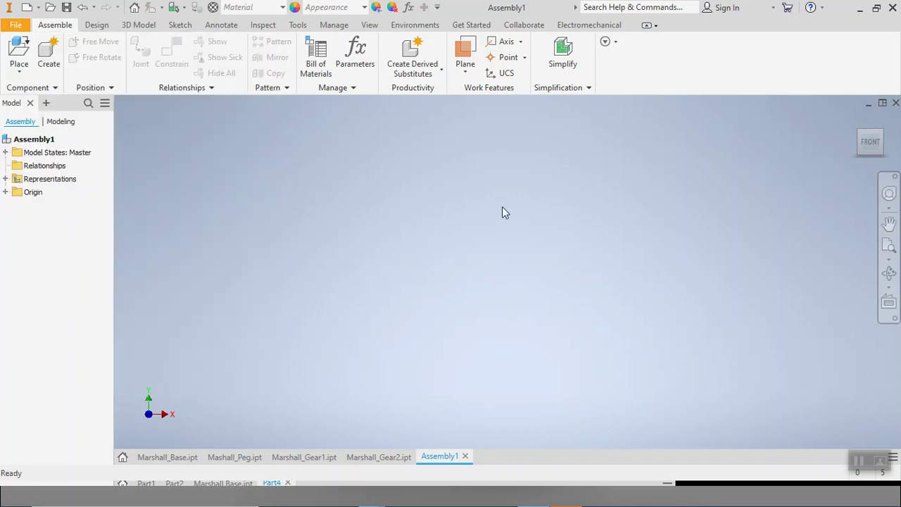
left_click(19, 50)
- Place one copy of Marshall Base.ipt from the Desktop into Assembly1 as Marshall Base:1
left_click(493, 154)
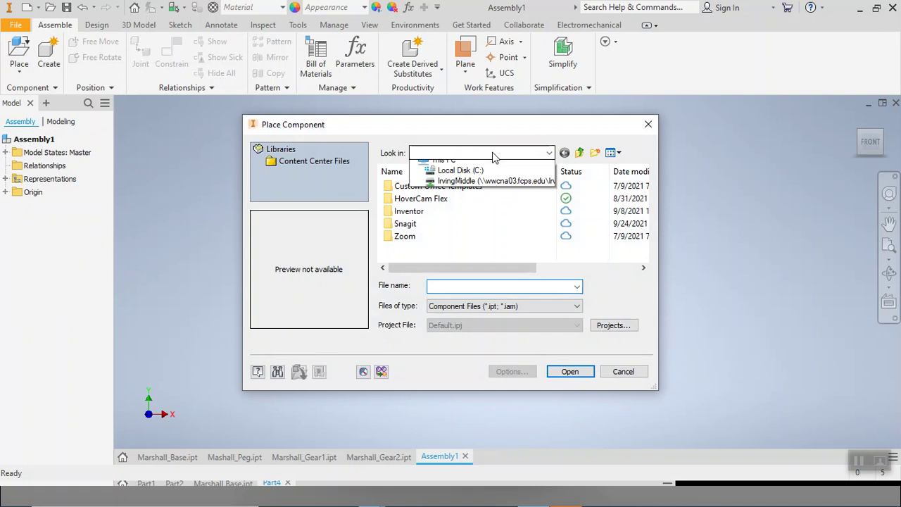
left_click(493, 179)
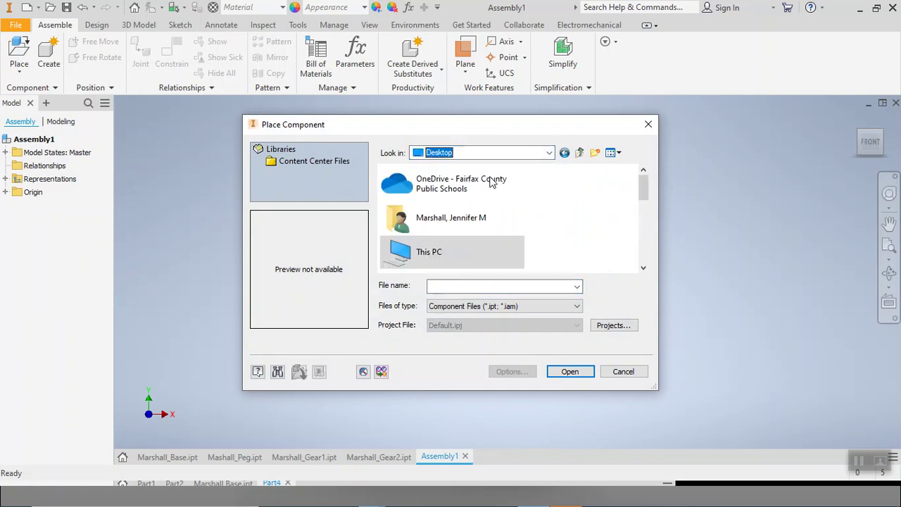
scroll(485, 183, "down", 3)
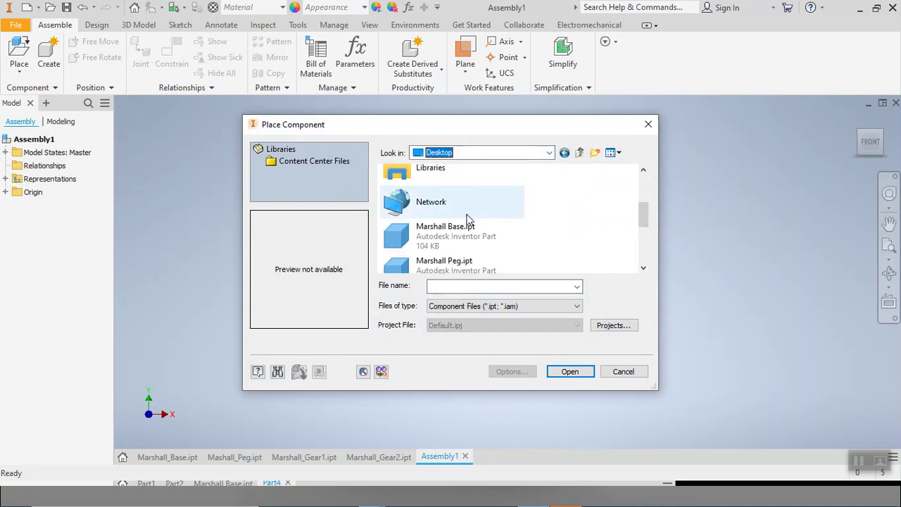
scroll(466, 215, "down", 1)
left_click(457, 180)
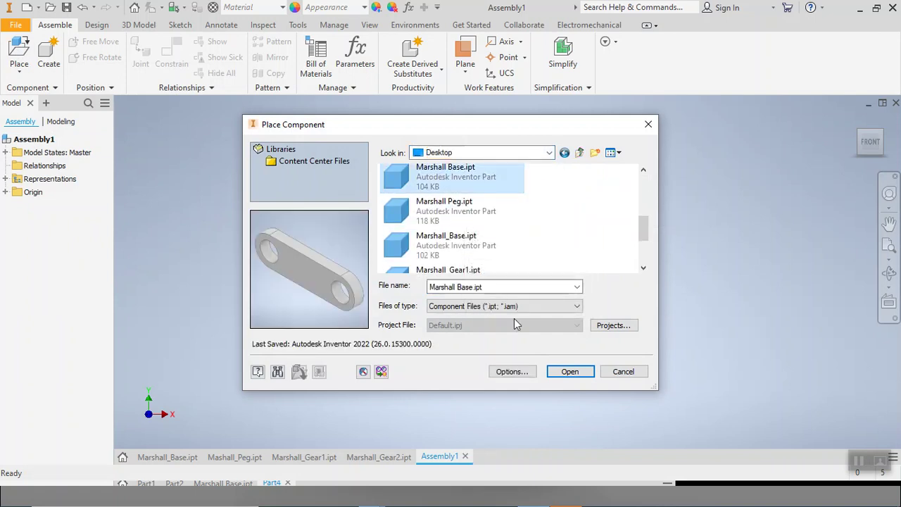
left_click(570, 372)
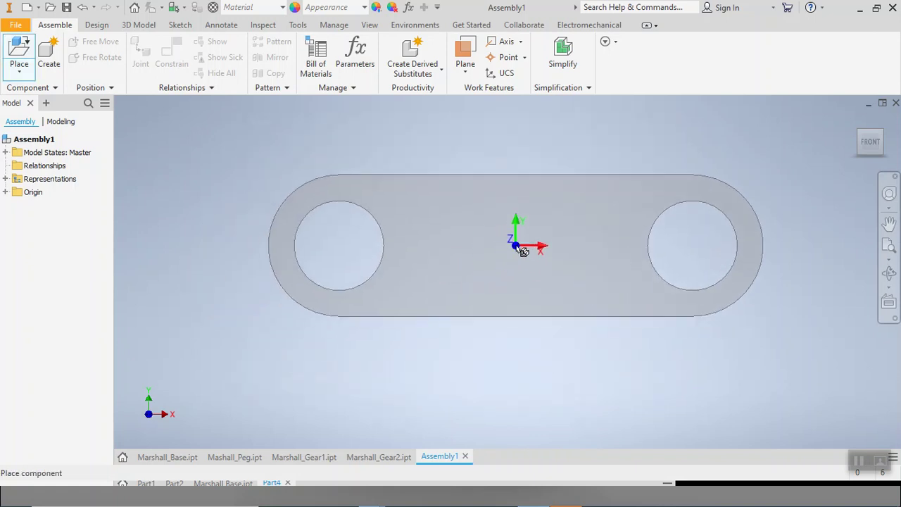
left_click(507, 214)
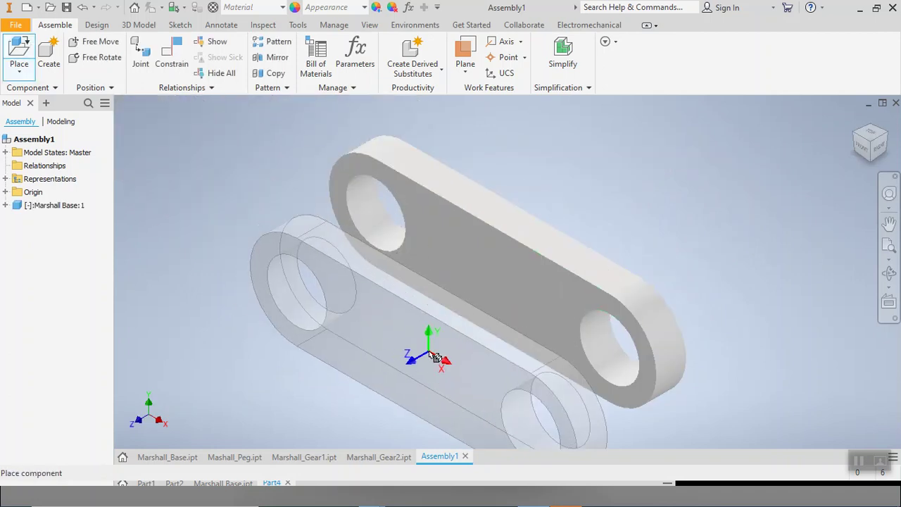
key("Escape")
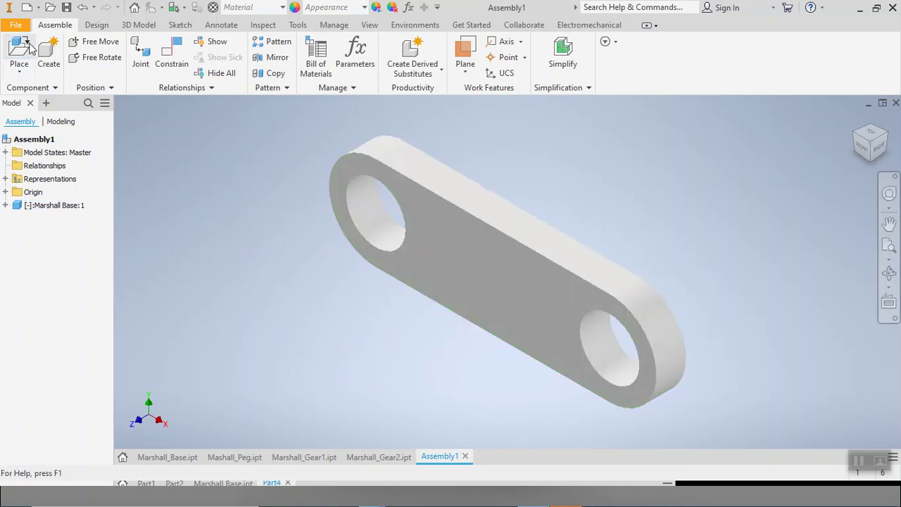
left_click(8, 47)
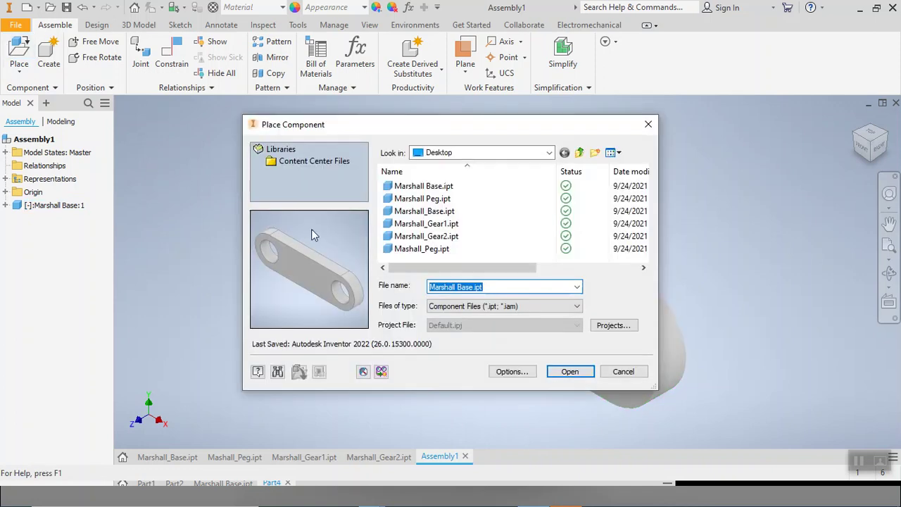
- Place two copies of Marshall Peg.ipt, one left of the base and one below it
left_click(434, 200)
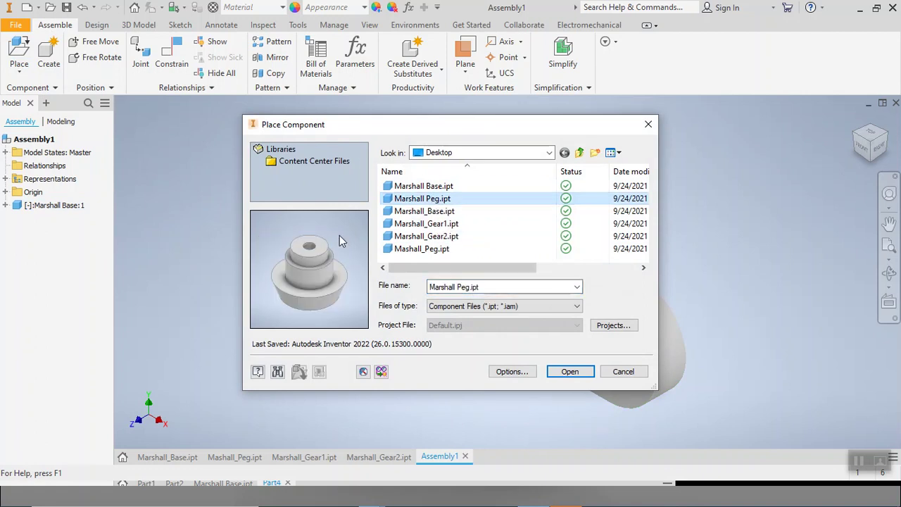
left_click(567, 372)
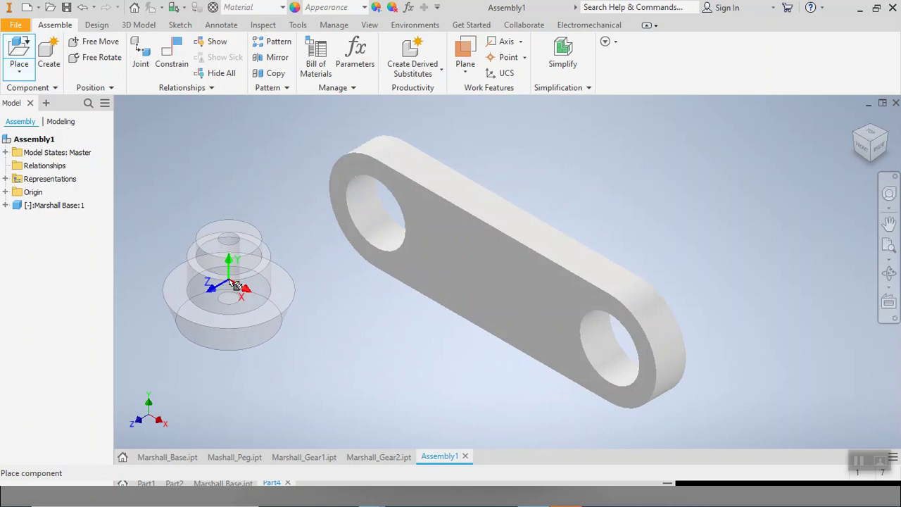
left_click(232, 284)
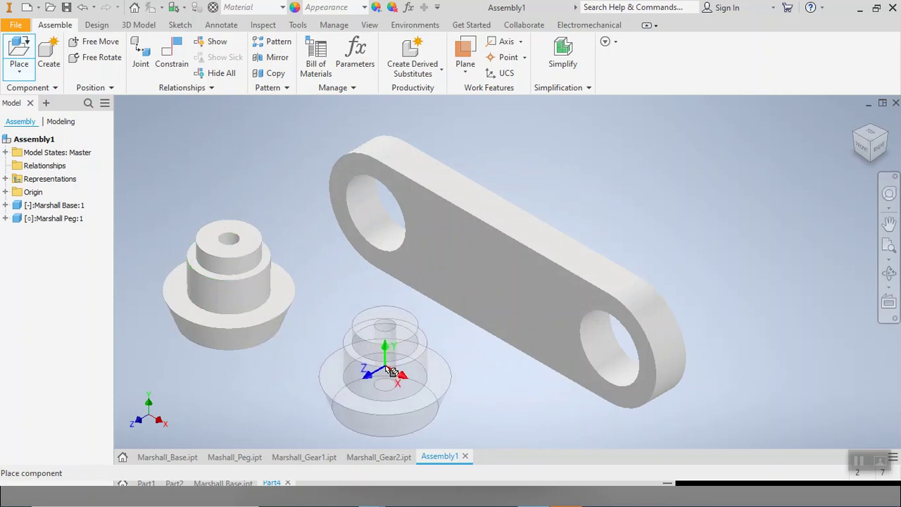
left_click(388, 368)
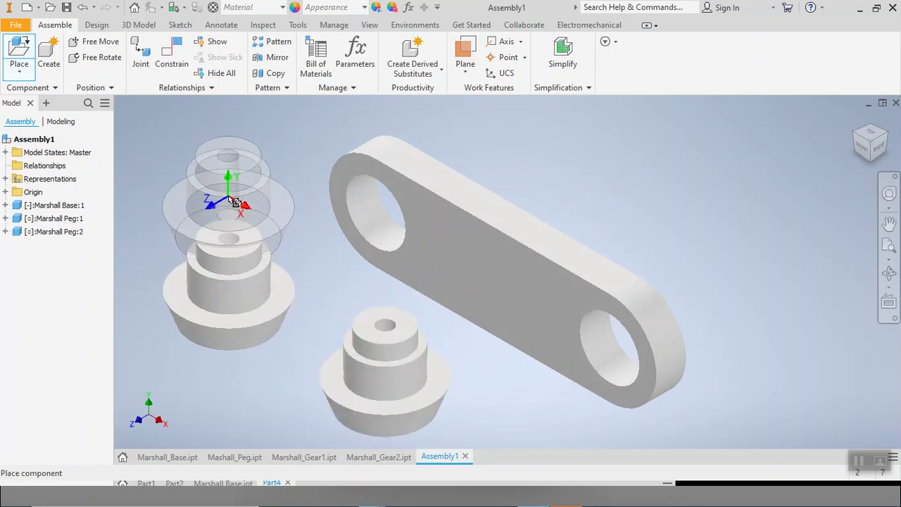
key("Escape")
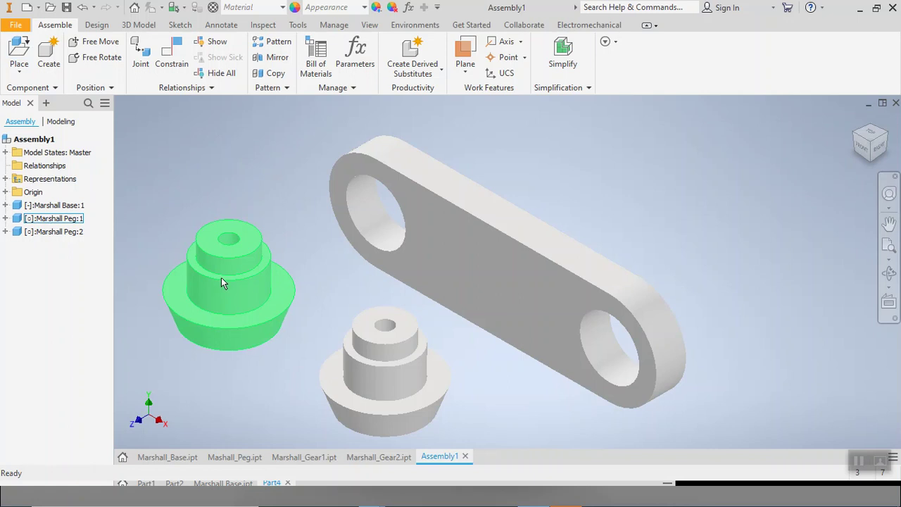
left_click(19, 57)
- Place Marshall_Gear1.ipt right of the base link and Marshall_Gear2.ipt behind it
left_click(455, 224)
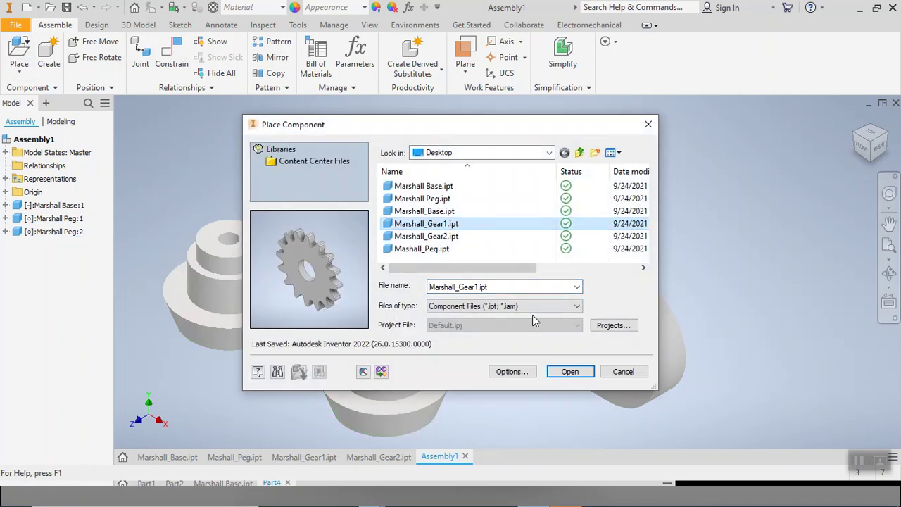
left_click(570, 372)
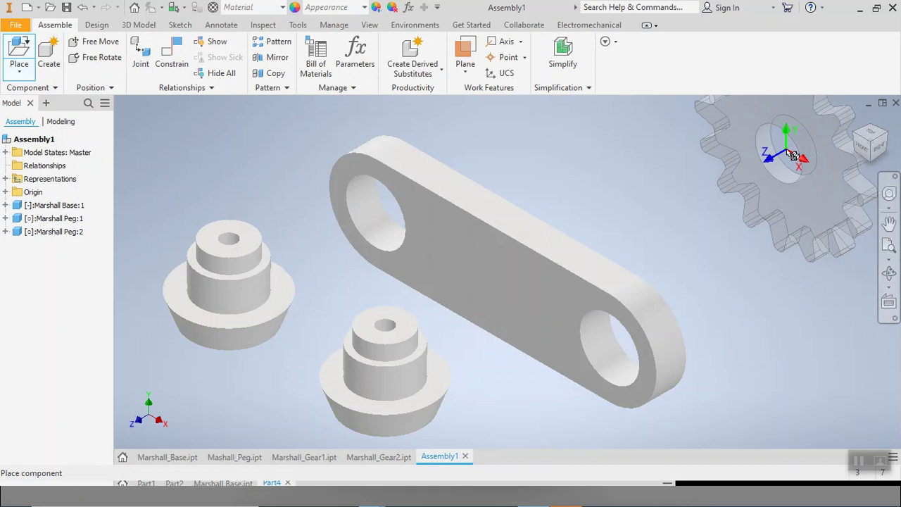
left_click(802, 181)
left_click(19, 56)
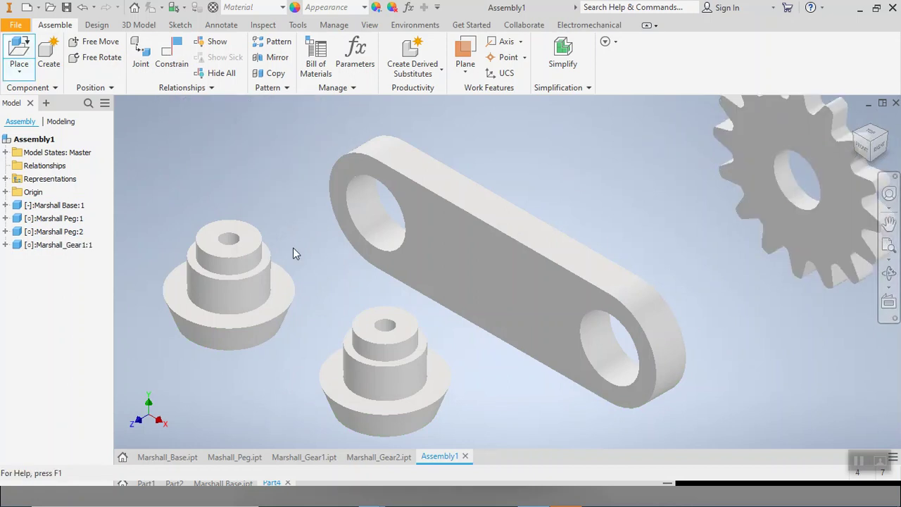
left_click(443, 237)
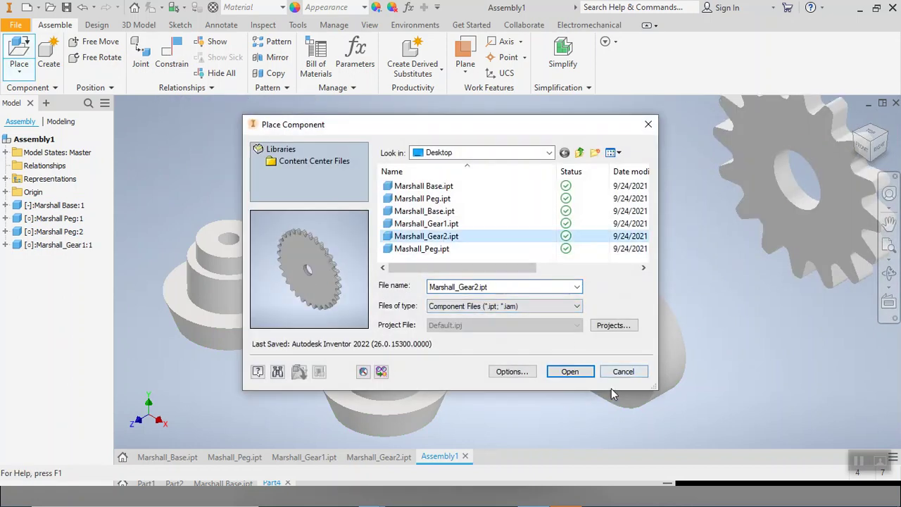
left_click(570, 371)
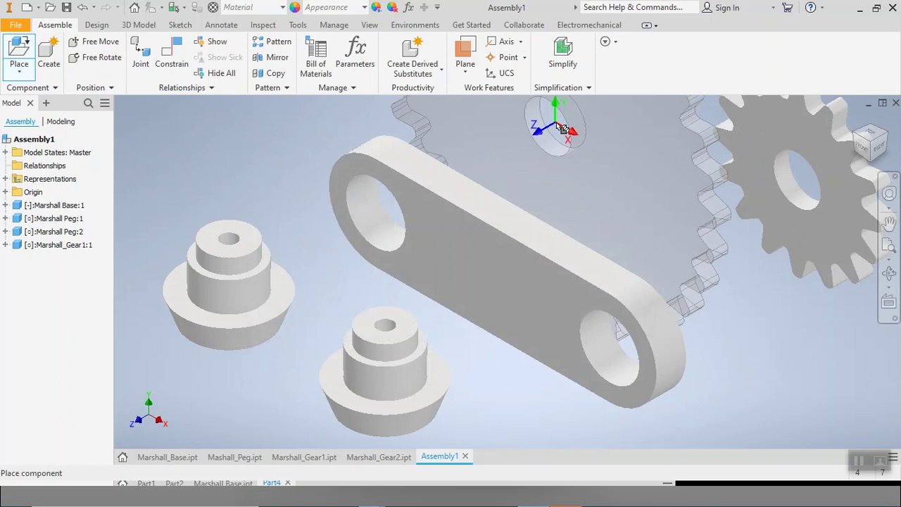
left_click(561, 124)
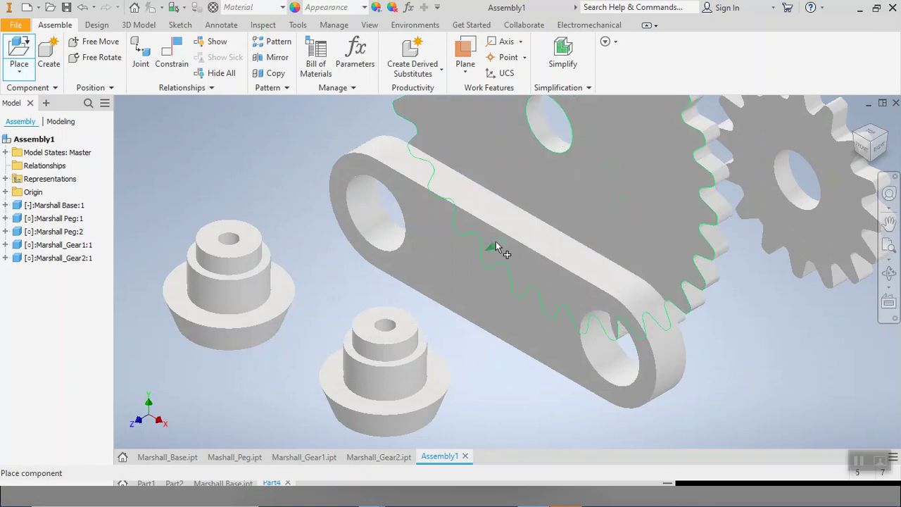
key("Escape")
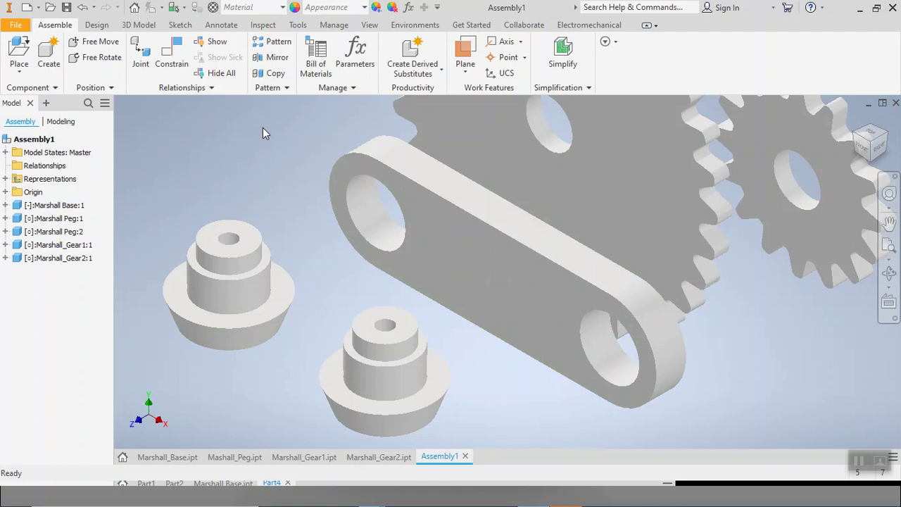
- Set the visual style to Shaded with Edges, pan left, and select the base link
left_click(371, 26)
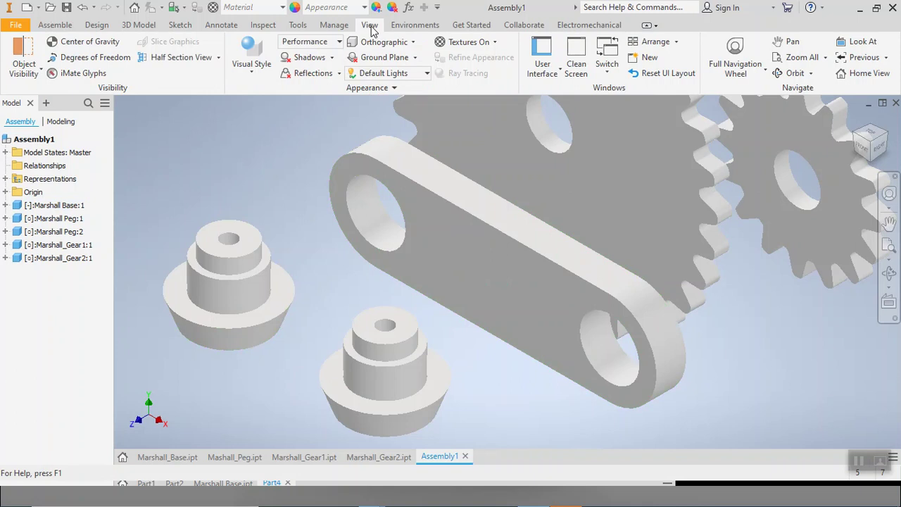
left_click(251, 70)
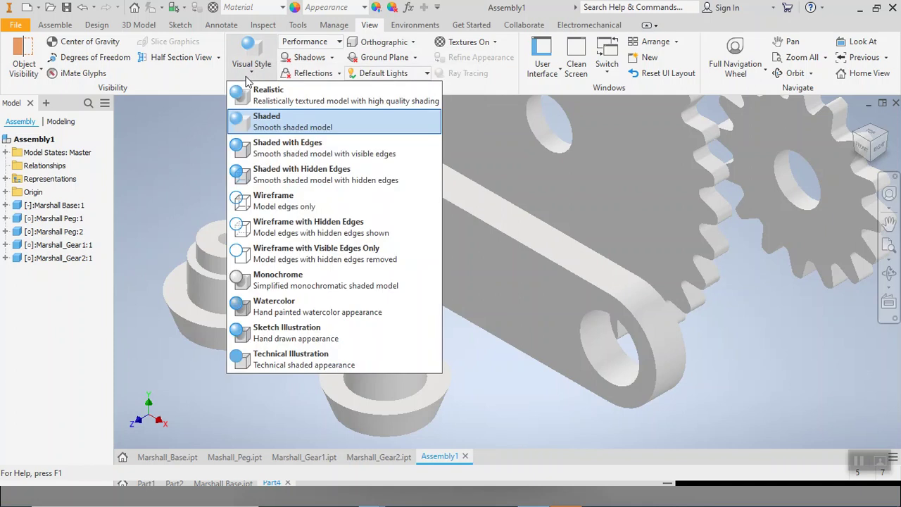
left_click(275, 149)
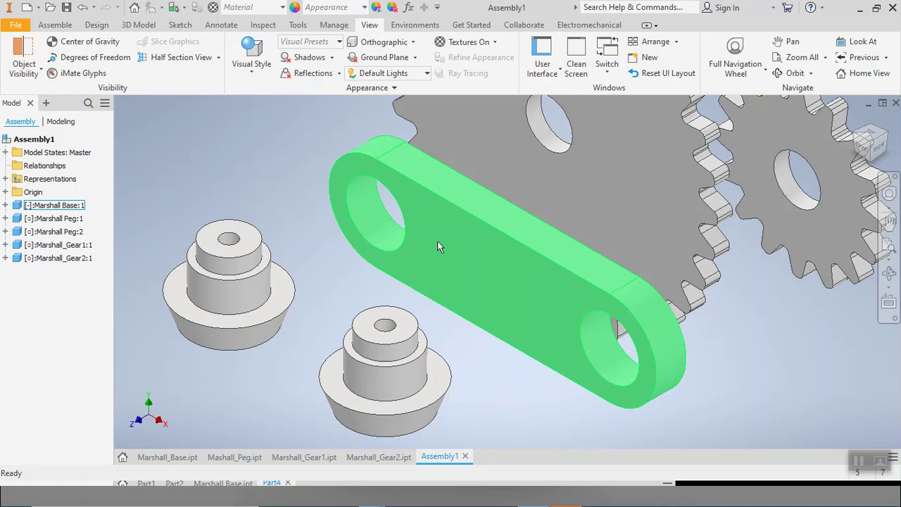
middle_click_drag(530, 223, 444, 235)
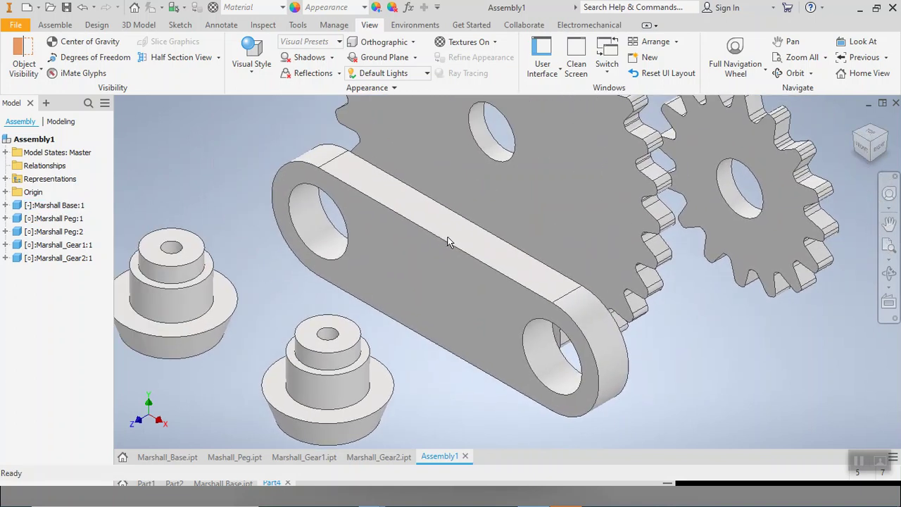
left_click(255, 67)
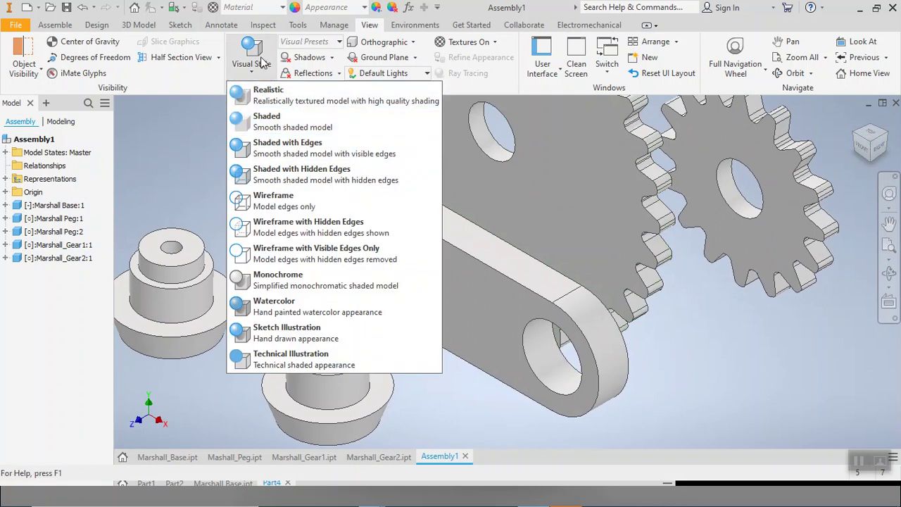
left_click(261, 63)
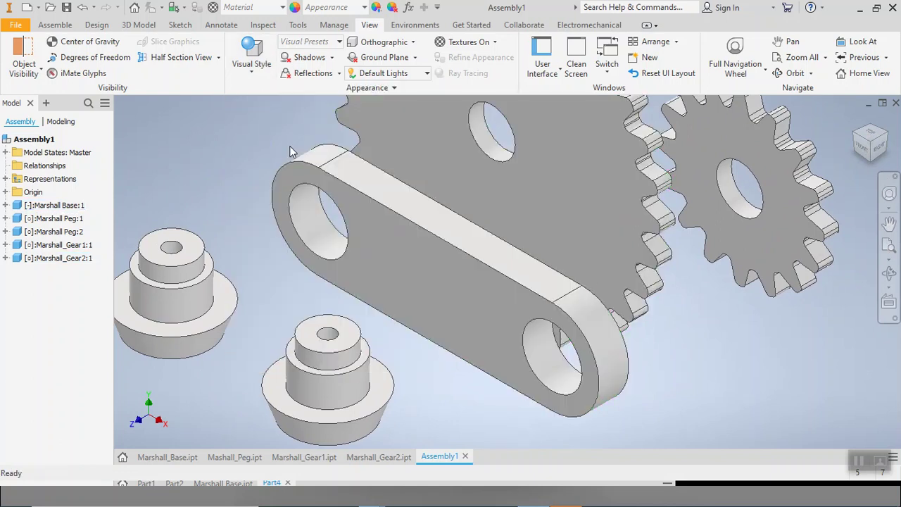
left_click(411, 250)
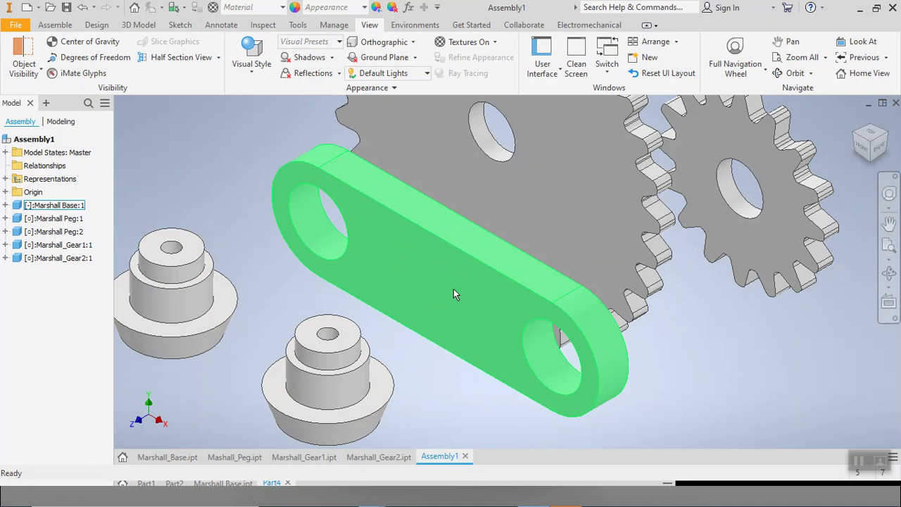
- Ground Marshall Base in place and drag both pegs further to the left
right_click(428, 274)
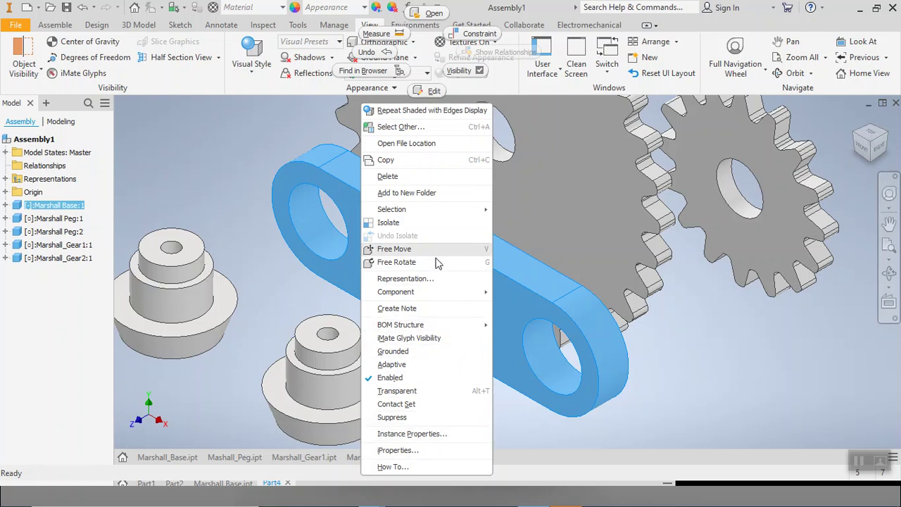
left_click(405, 356)
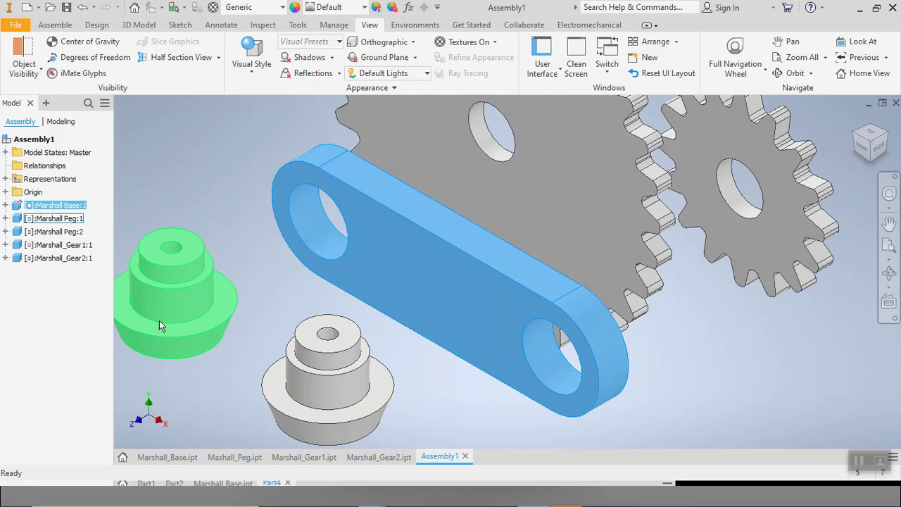
left_click_drag(159, 320, 164, 262)
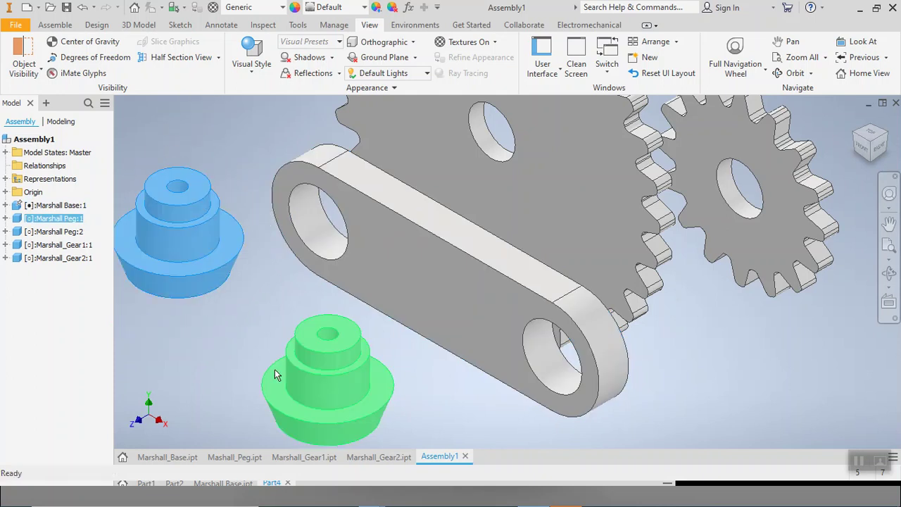
left_click_drag(276, 375, 232, 357)
left_click_drag(431, 272, 519, 247)
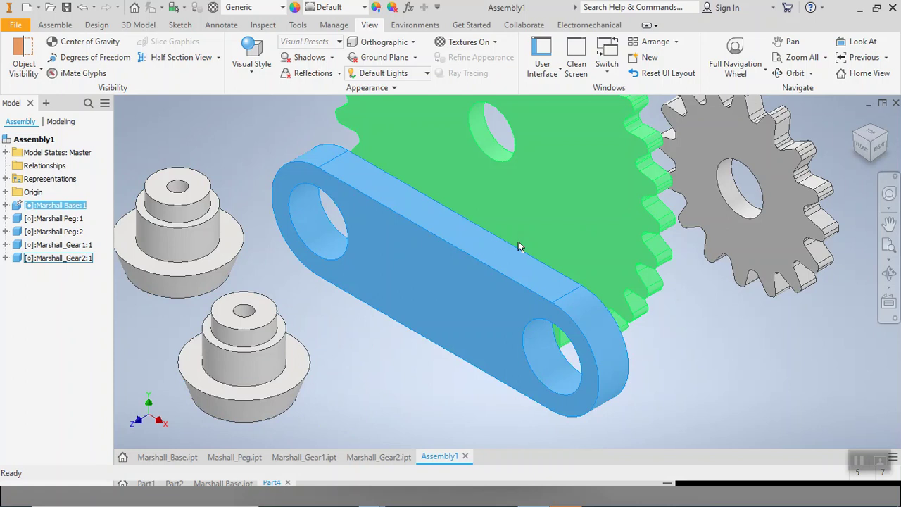
left_click(54, 26)
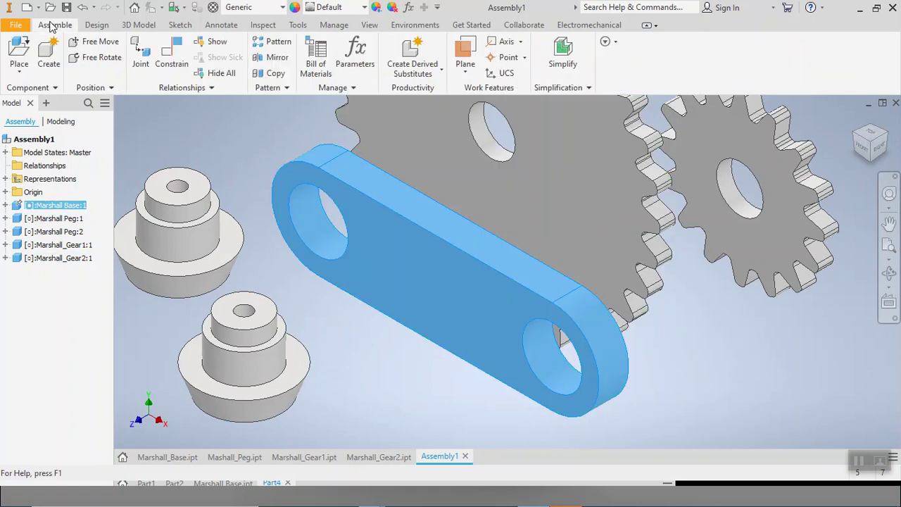
left_click(90, 42)
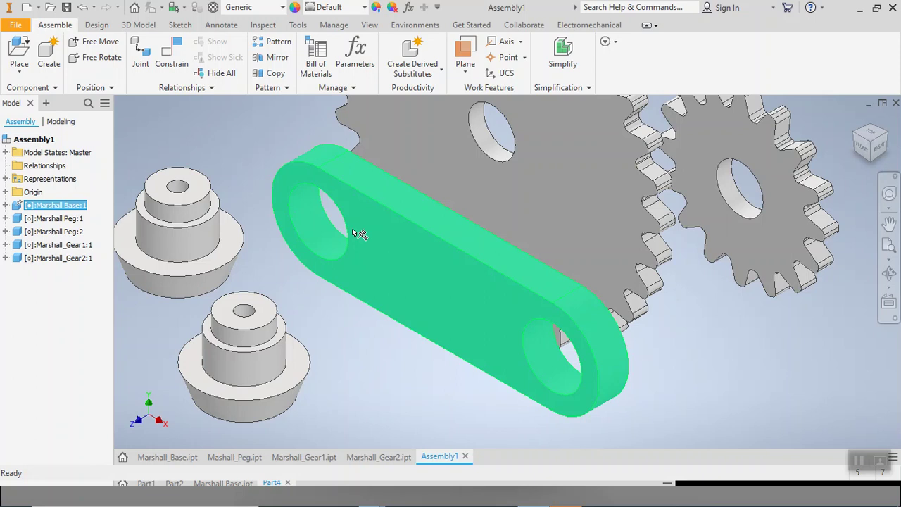
- Start Constrain, browse the Motion, Transitional and Constraint Set tabs, and return to Mate
left_click(176, 62)
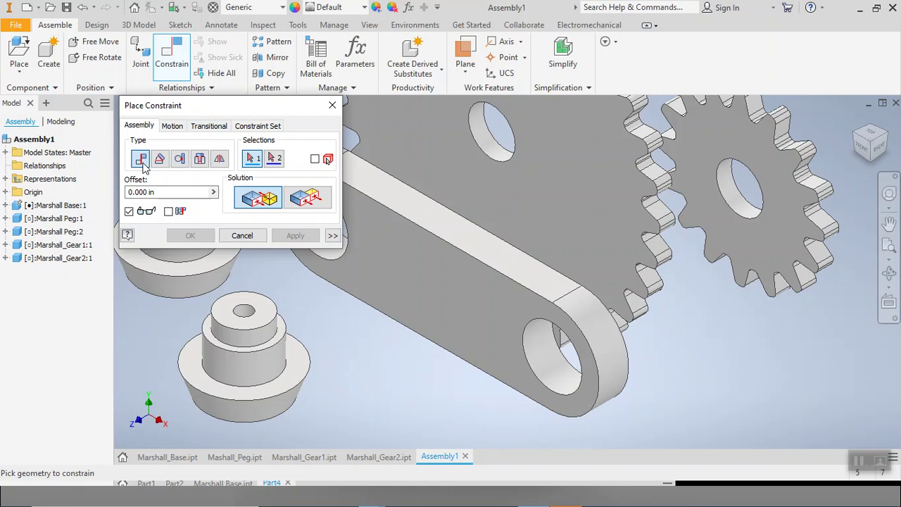
left_click(170, 128)
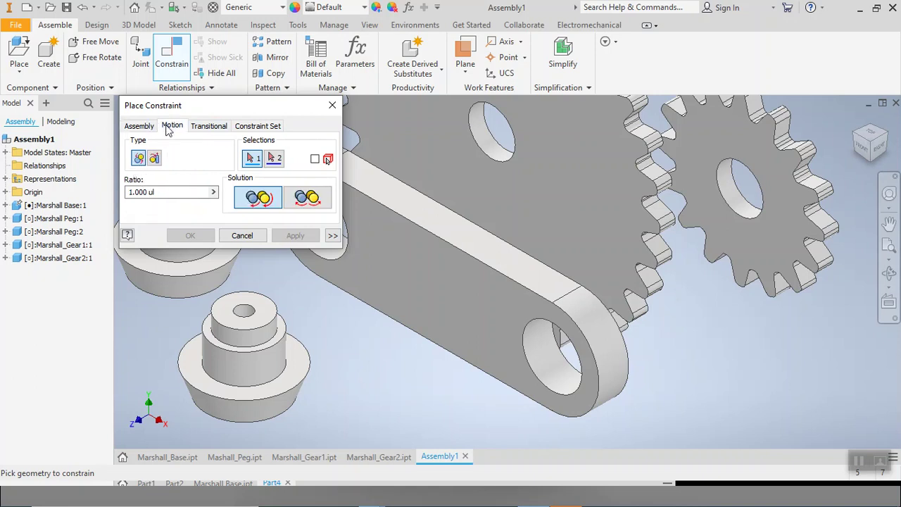
left_click(205, 127)
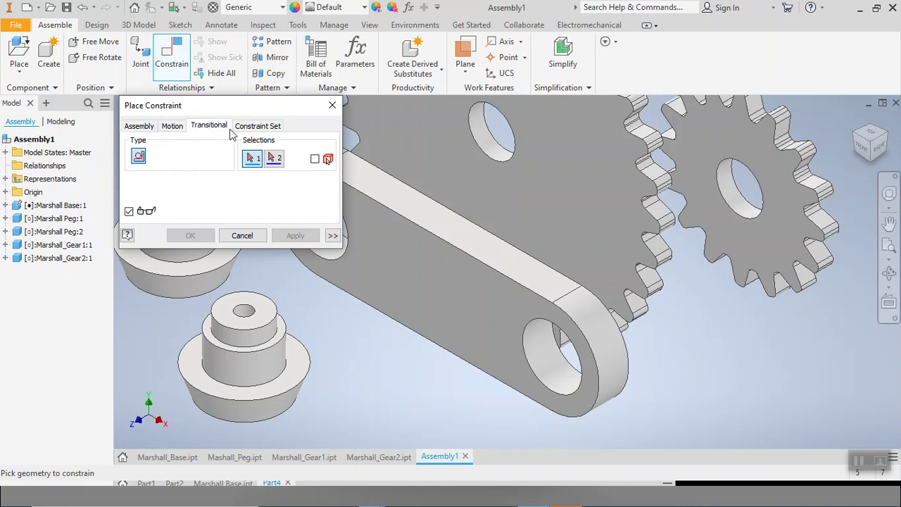
left_click(243, 129)
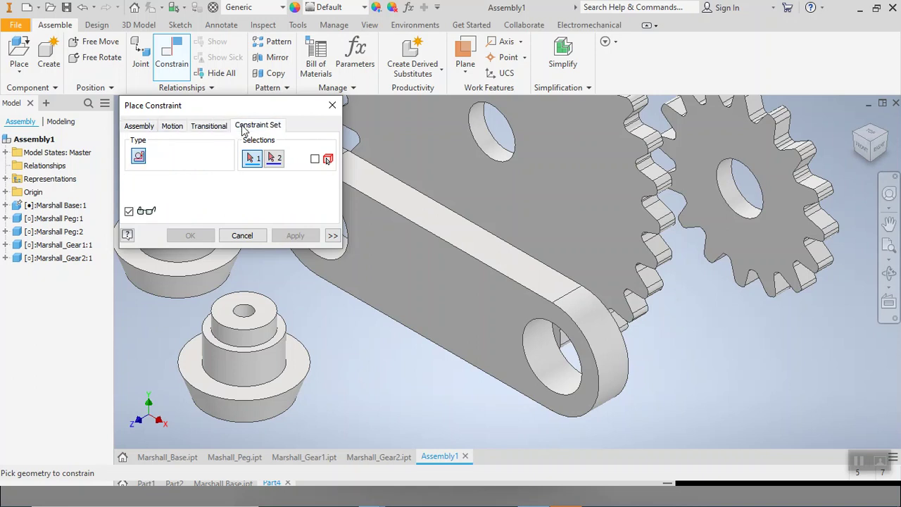
left_click(167, 128)
left_click(141, 127)
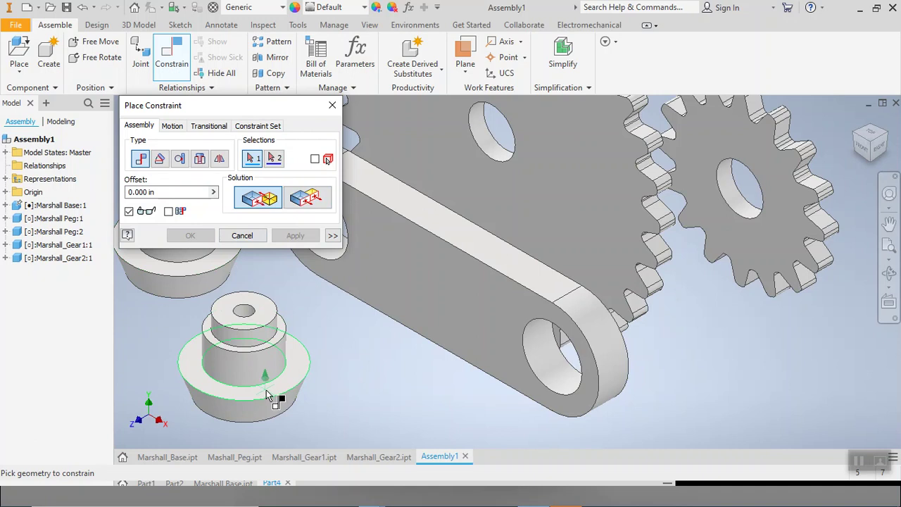
- Apply a Flush constraint between the link's face and the peg's top face
left_click(483, 316)
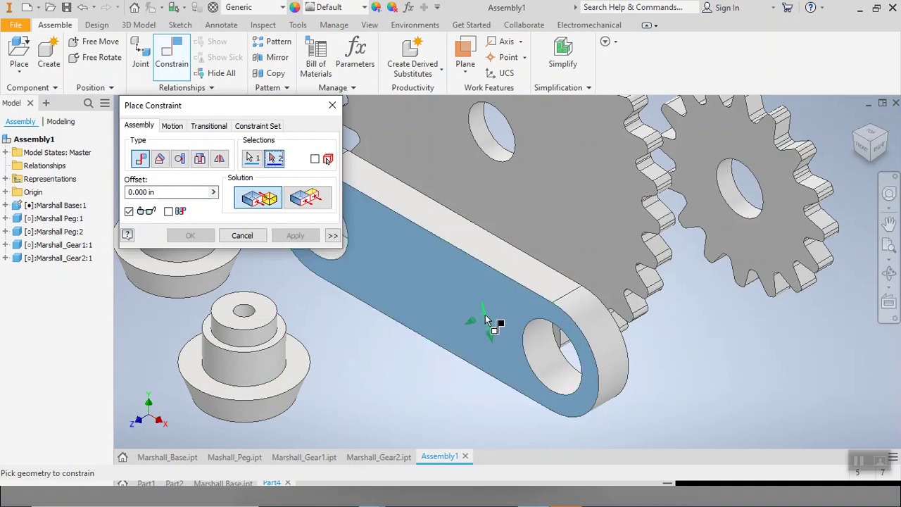
scroll(271, 386, "down", 5)
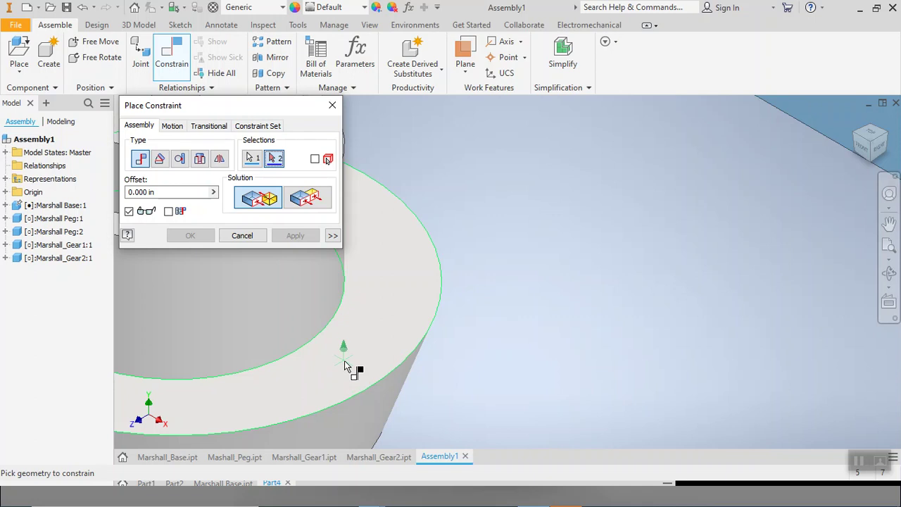
left_click(345, 366)
scroll(404, 335, "up", 4)
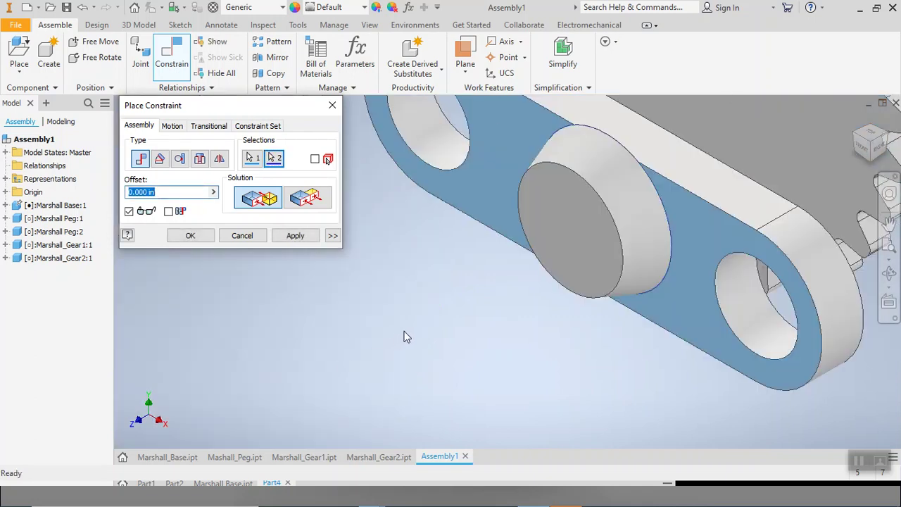
scroll(412, 331, "up", 2)
middle_click_drag(412, 331, 337, 339)
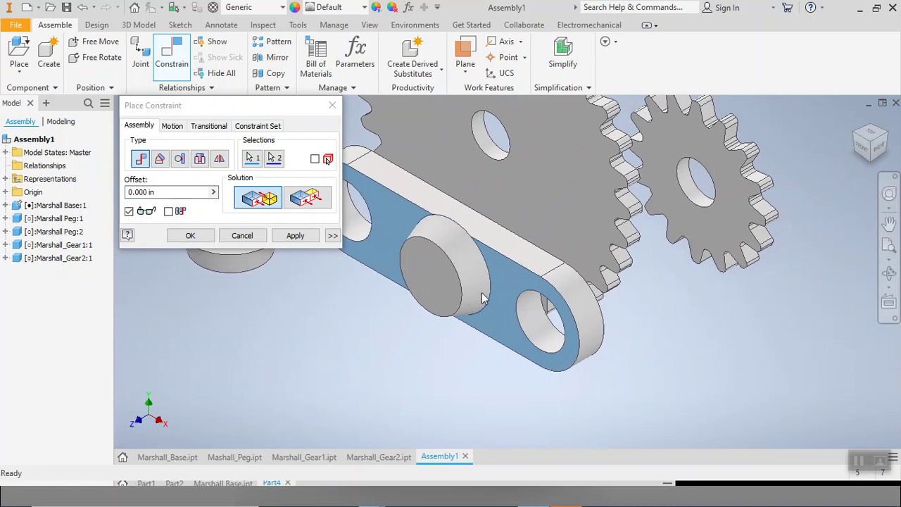
left_click(307, 197)
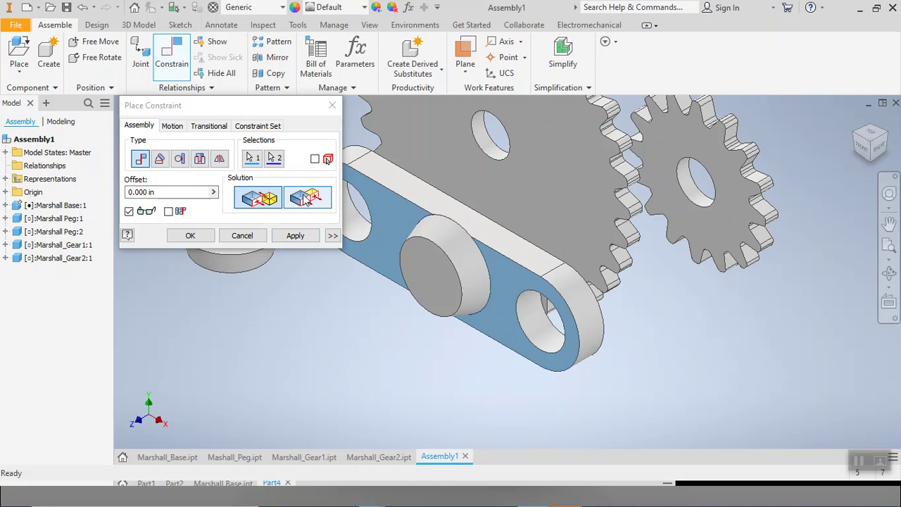
left_click(300, 239)
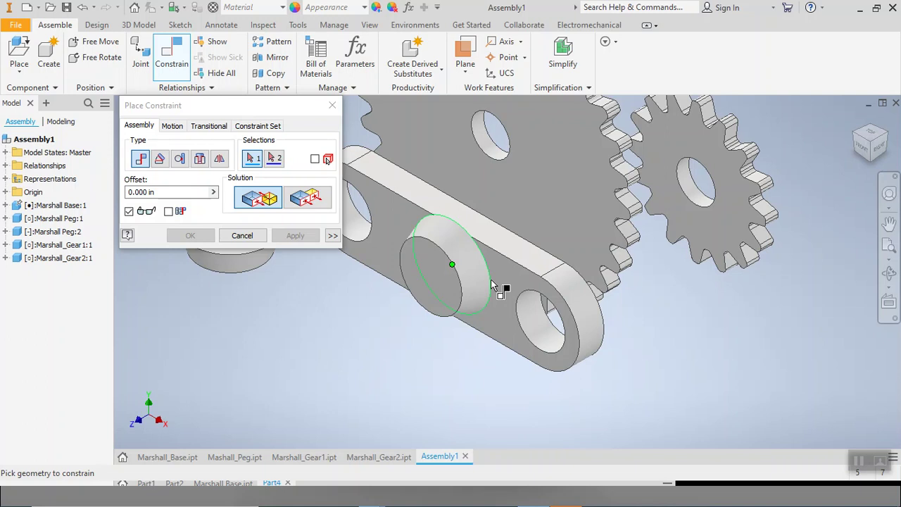
- Pick the link's hole edge and the gear's circular edge, then close Place Constraint
left_click(521, 331)
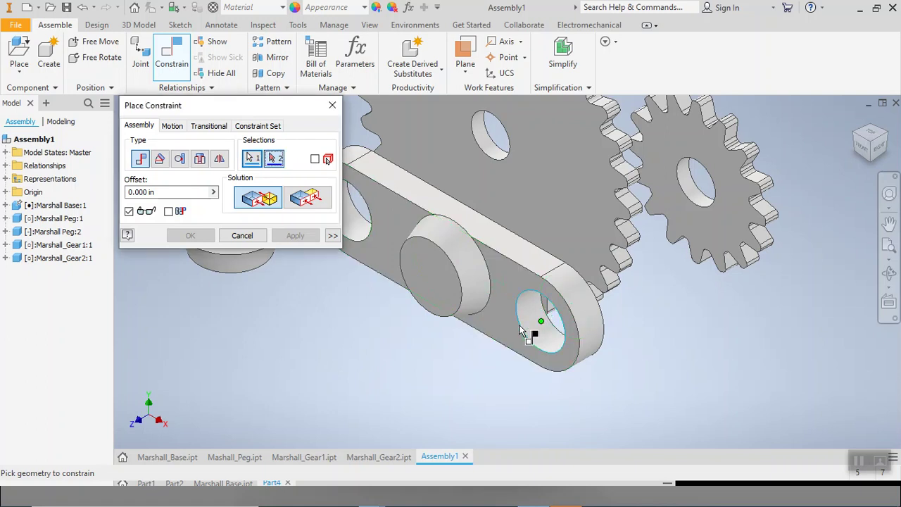
left_click(875, 152)
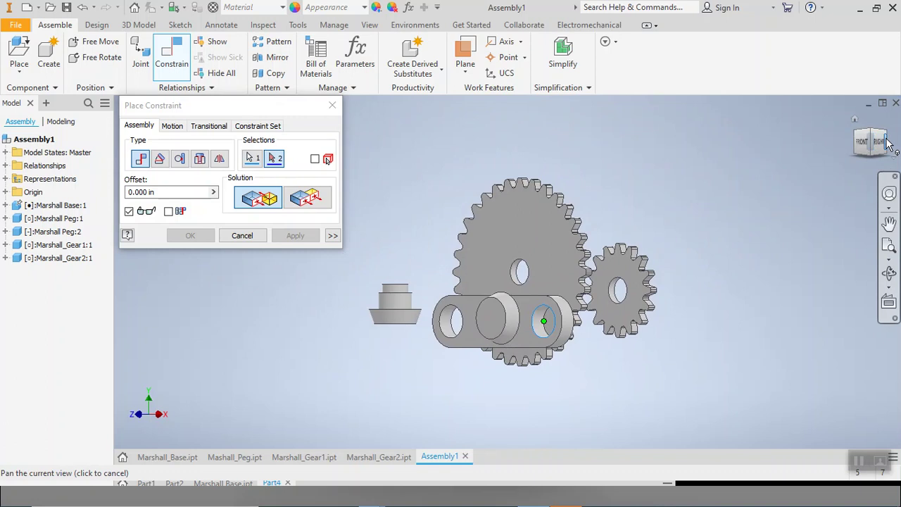
scroll(493, 282, "up", 3)
scroll(493, 312, "down", 5)
scroll(493, 237, "up", 10)
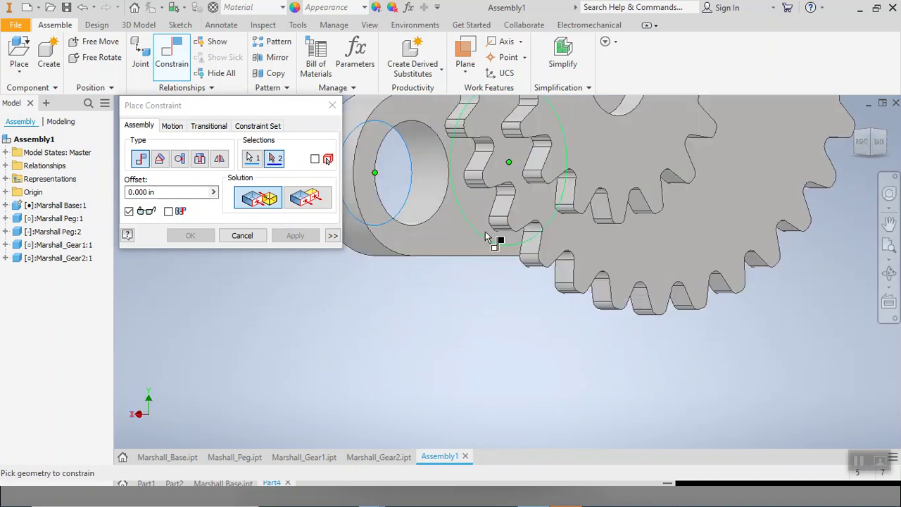
middle_click_drag(493, 176, 598, 265)
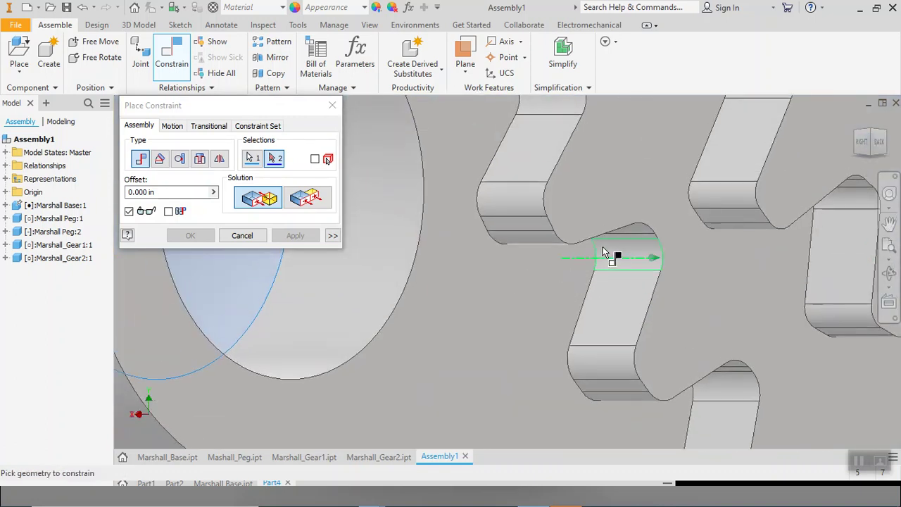
left_click(535, 273)
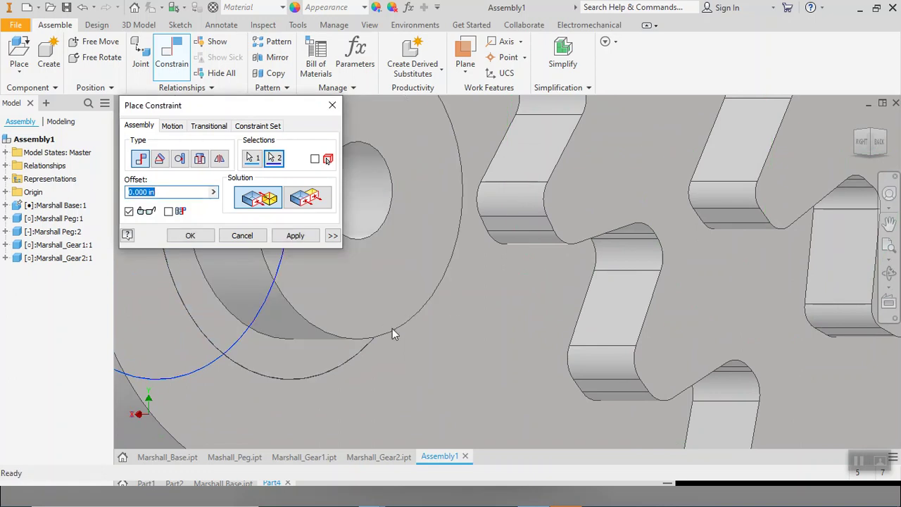
middle_click_drag(392, 328, 669, 318)
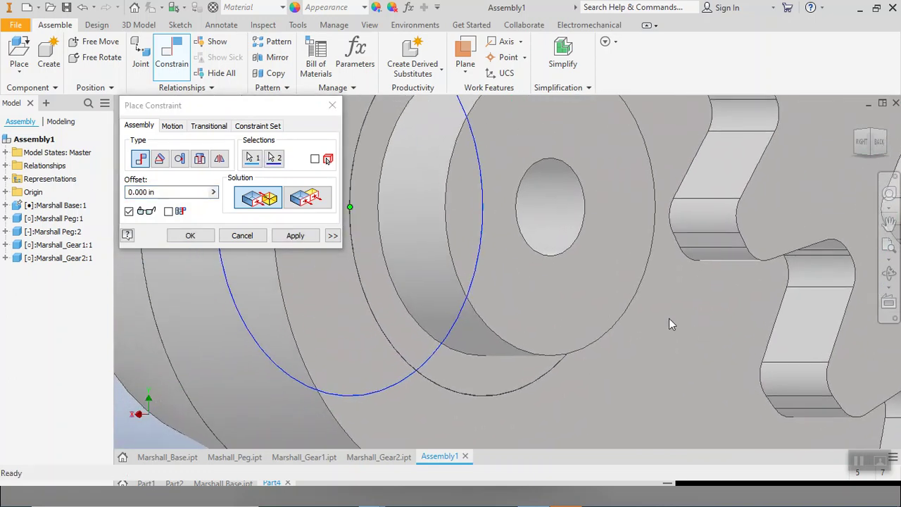
key("Return")
left_click(470, 309)
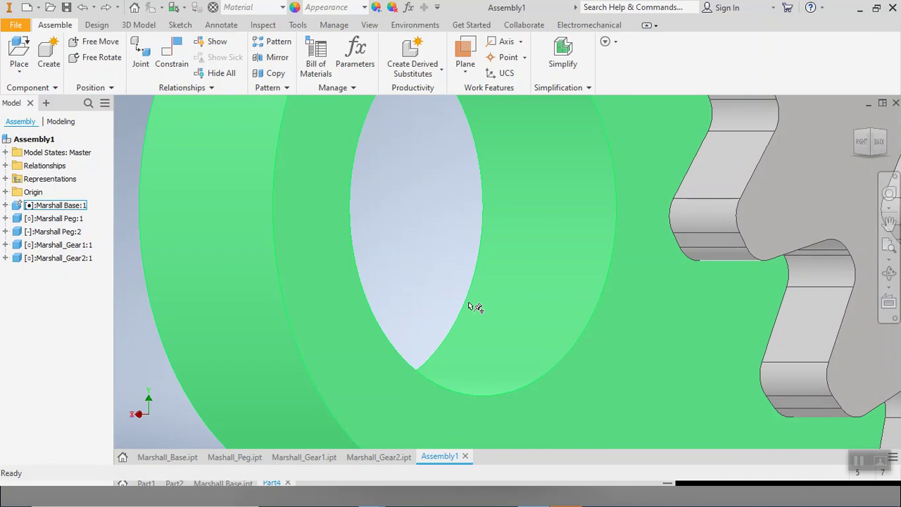
- Clear the selection and return the whole assembly to the isometric view
key("Escape")
key("F2")
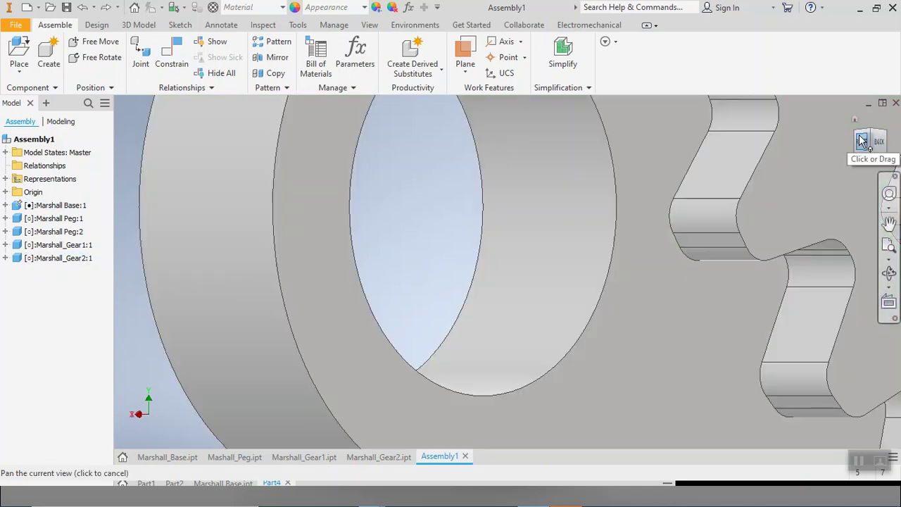
left_click(860, 141)
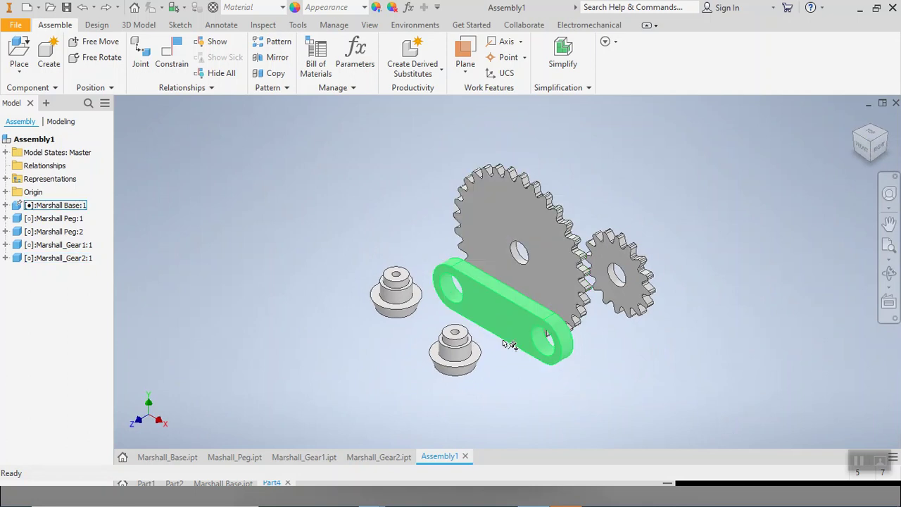
scroll(491, 344, "down", 2)
scroll(492, 345, "down", 3)
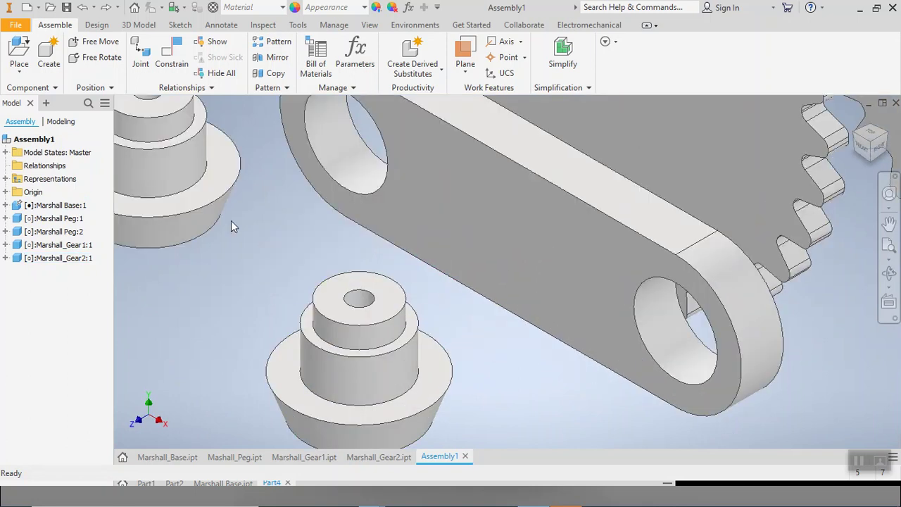
- Pick the peg edge and gear hole edge for a constraint, then cancel and restart Constrain
left_click(171, 47)
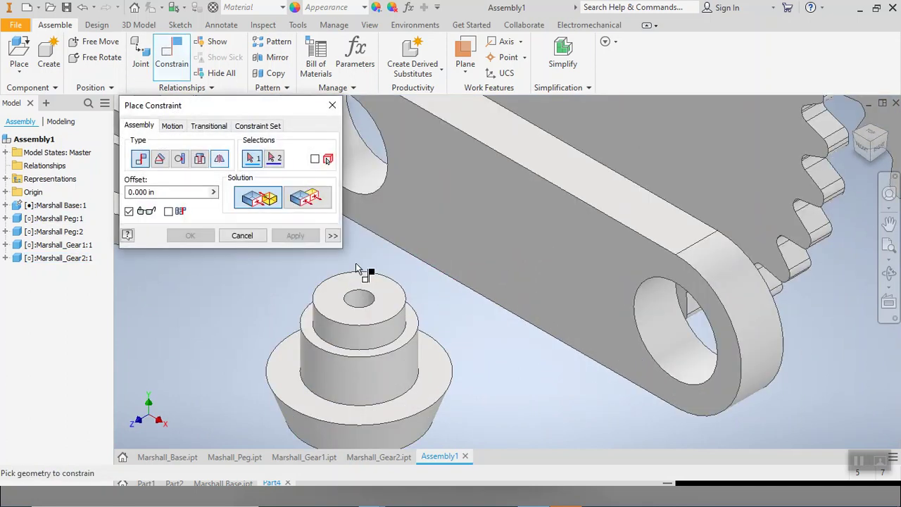
scroll(407, 396, "up", 3)
scroll(409, 396, "down", 3)
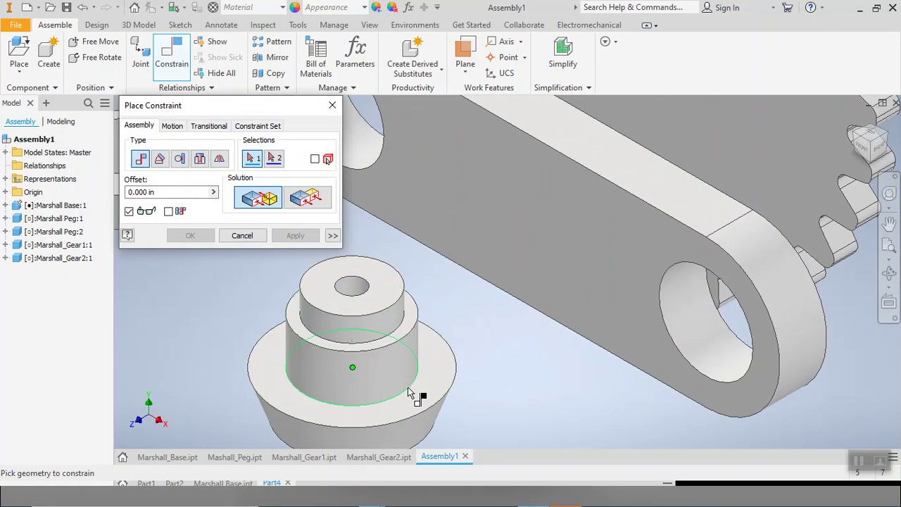
left_click(407, 387)
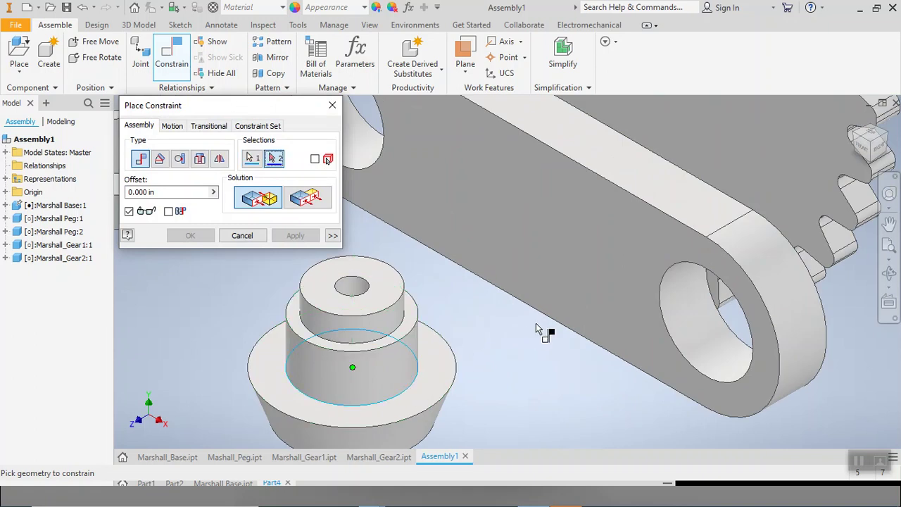
left_click(661, 307)
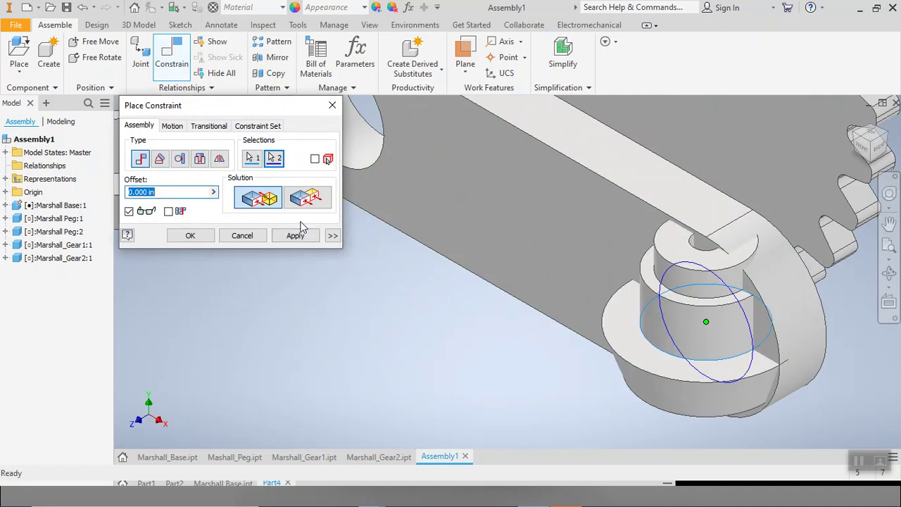
left_click(242, 235)
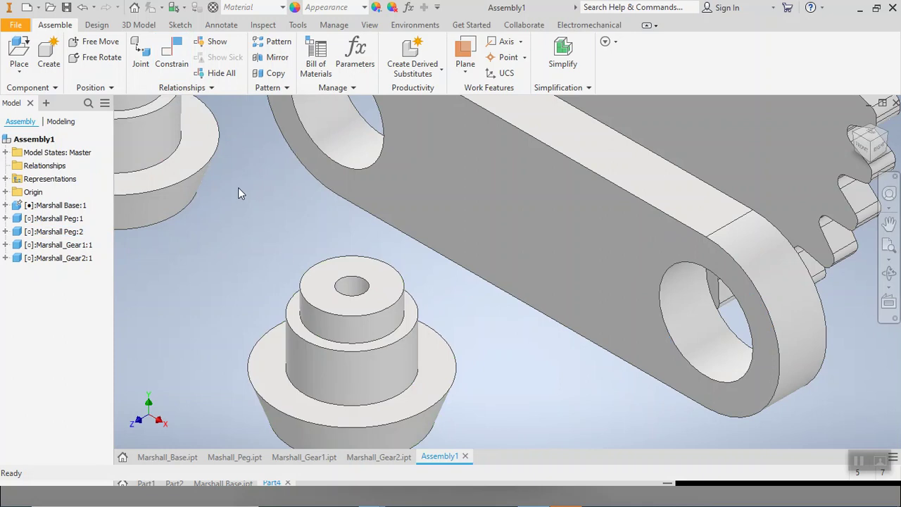
left_click(169, 50)
- Mate the peg's base face flush against the base arm face
left_click(411, 398)
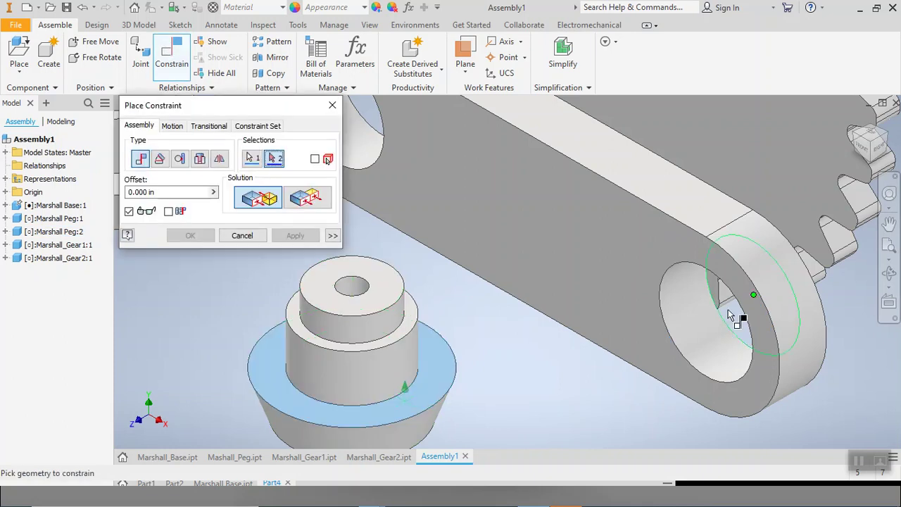
left_click(667, 355)
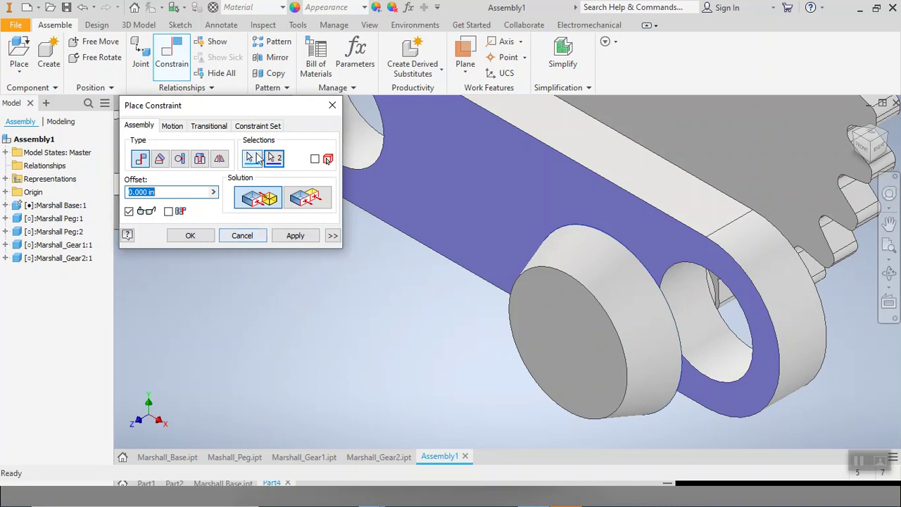
left_click(295, 236)
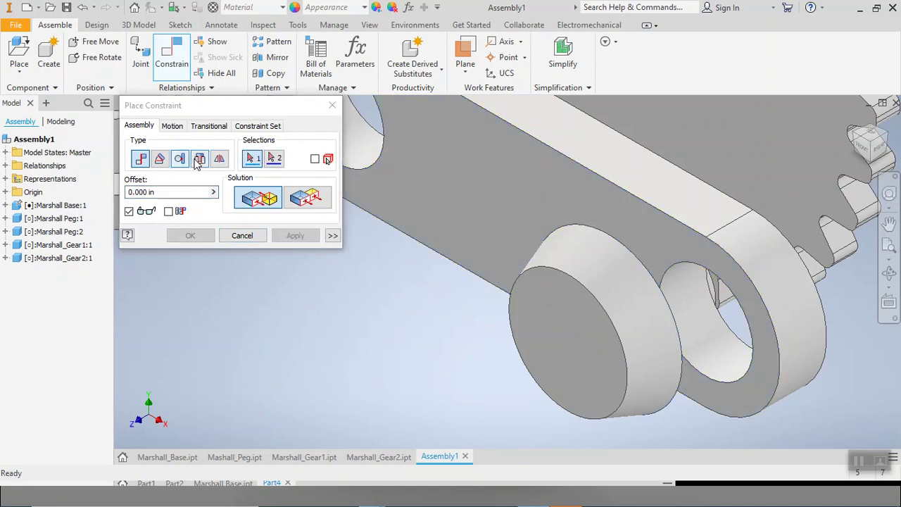
- Mate the peg's edge to the arm's end-hole edge, checking from right and isometric views
left_click(664, 276)
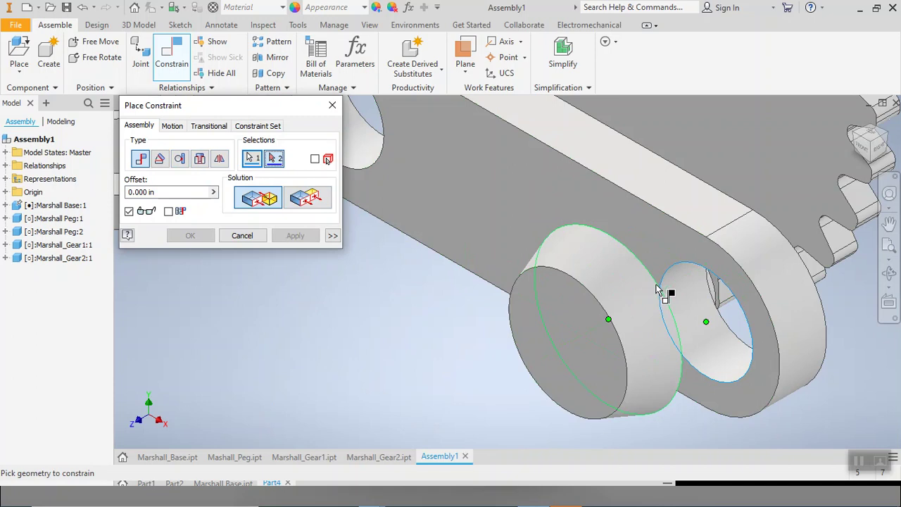
left_click(660, 274)
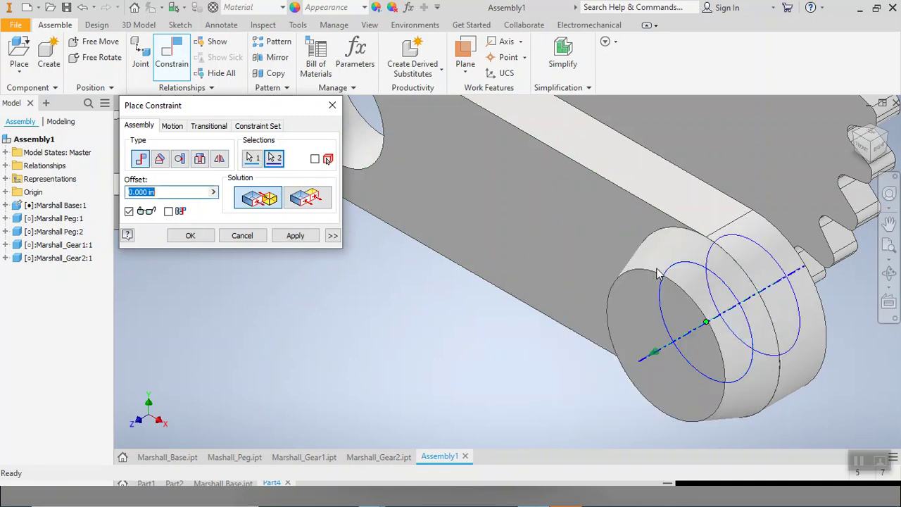
left_click(875, 140)
scroll(506, 337, "up", 3)
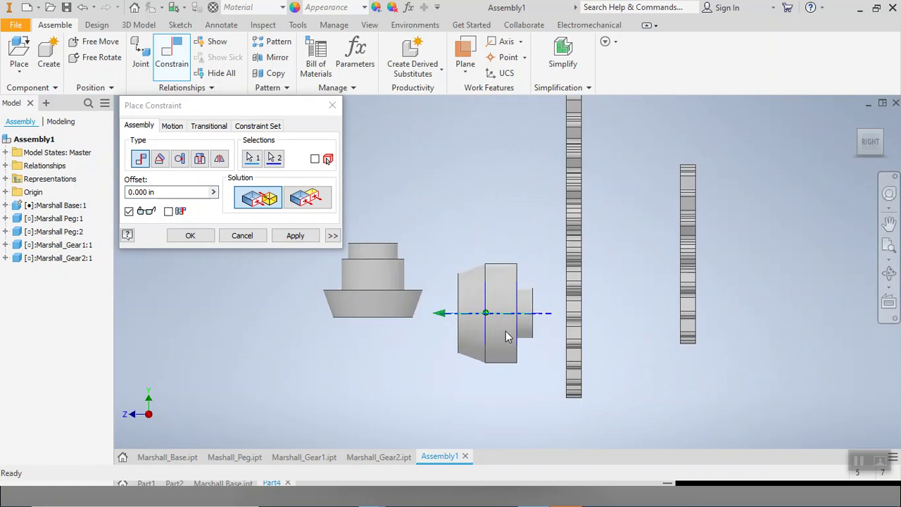
left_click(871, 136)
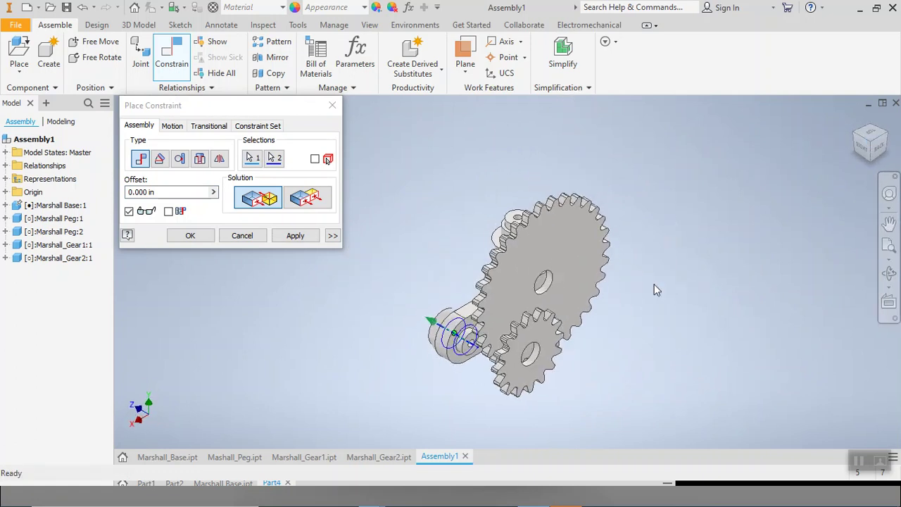
left_click(863, 146)
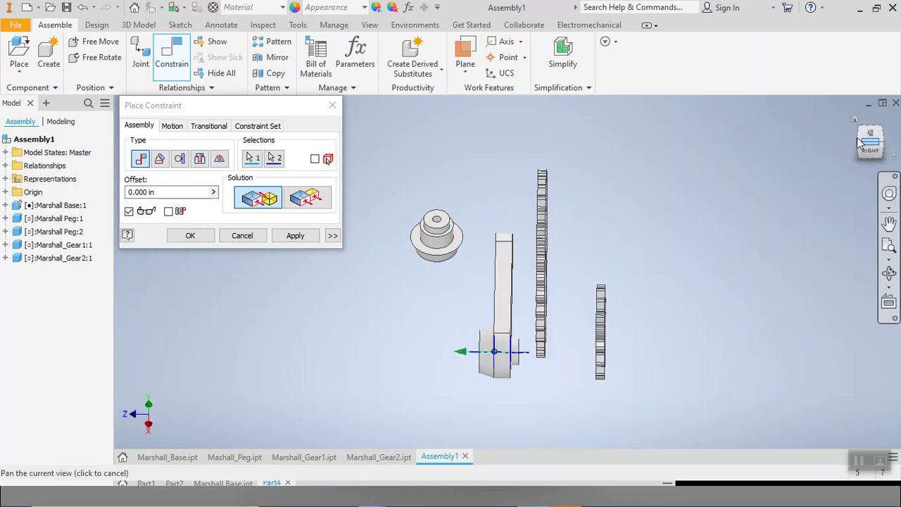
left_click(867, 132)
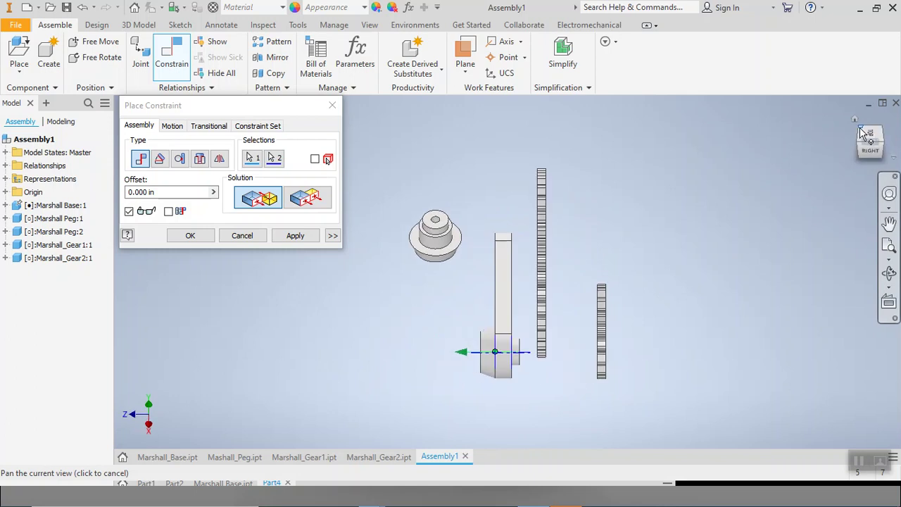
left_click(287, 240)
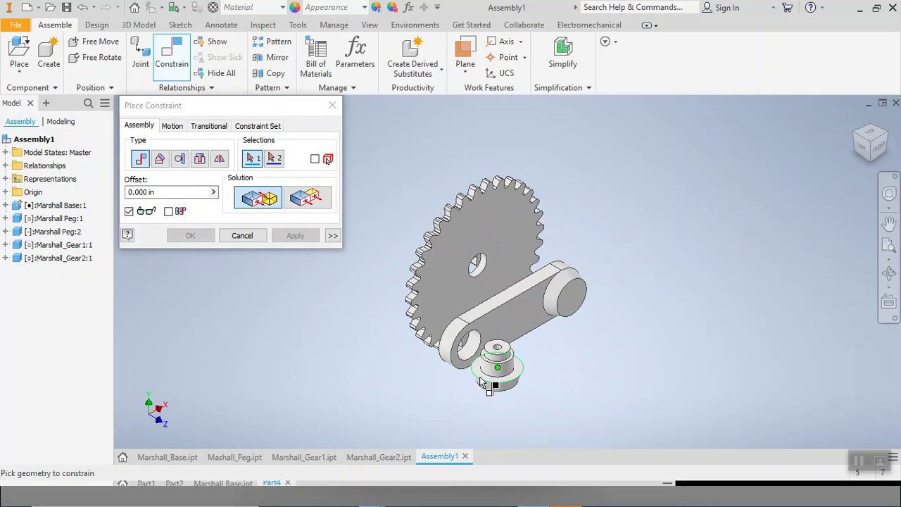
- Mate the gear face to the arm face, checking from home, left and isometric views
scroll(482, 382, "down", 5)
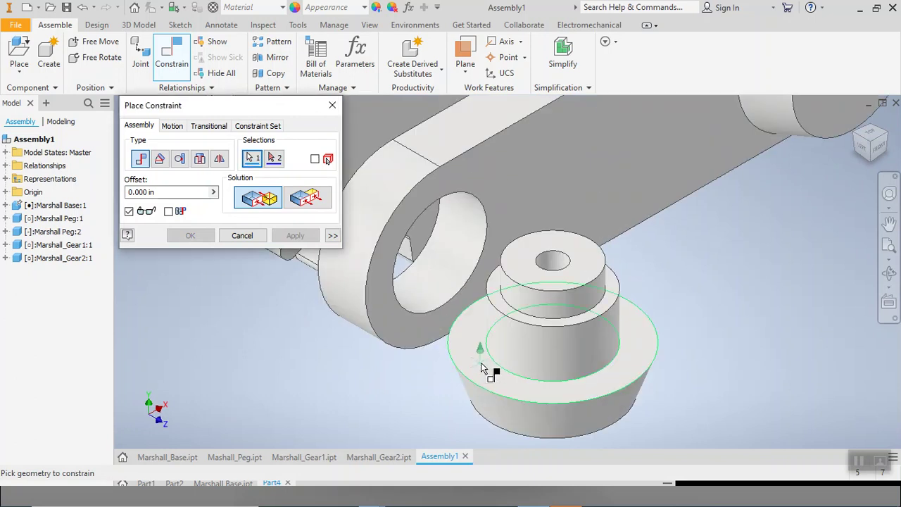
left_click(481, 366)
left_click(401, 337)
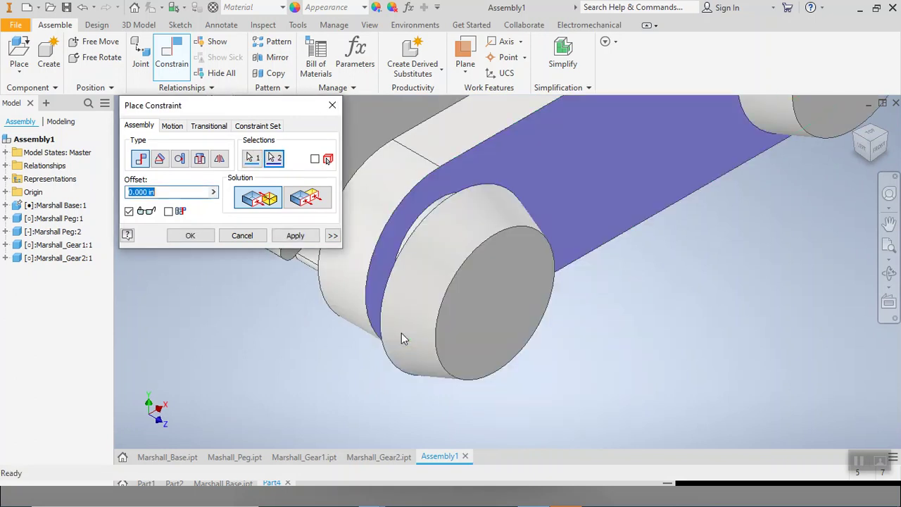
left_click(857, 127)
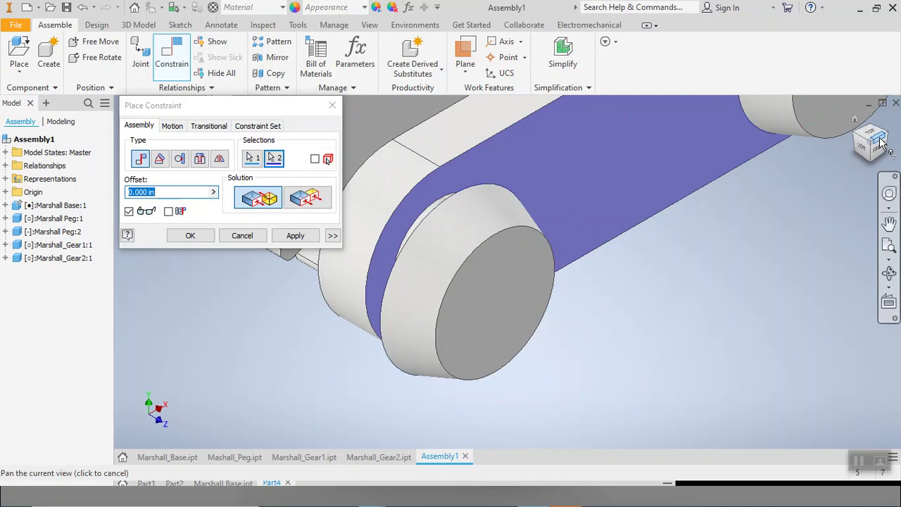
left_click(857, 138)
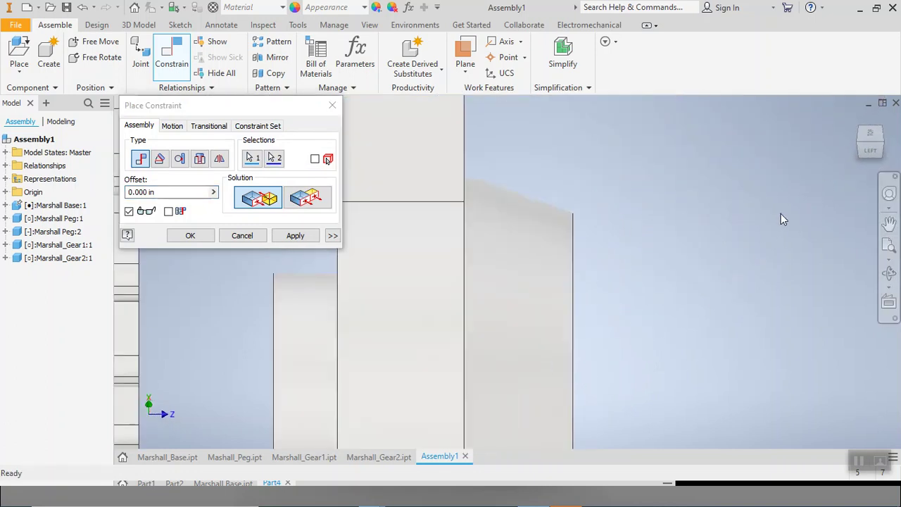
left_click(860, 130)
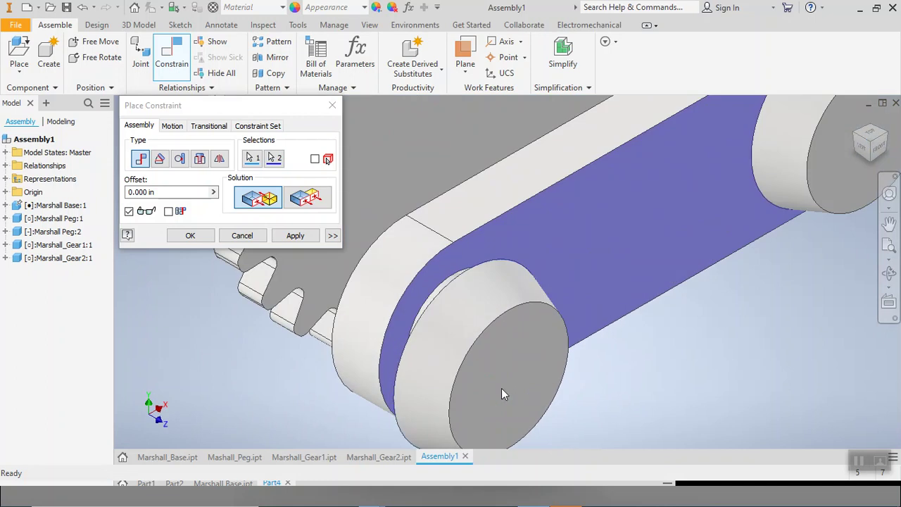
scroll(501, 394, "up", 3)
middle_click_drag(416, 361, 542, 317)
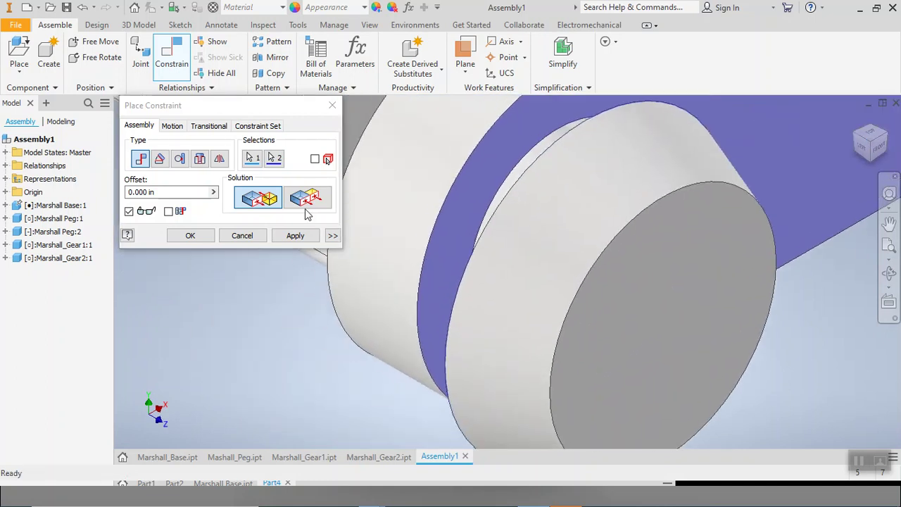
left_click(295, 235)
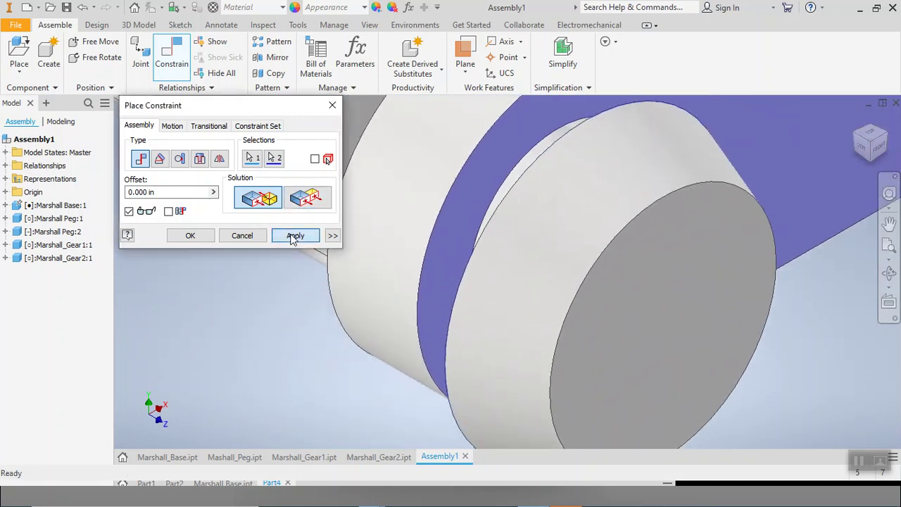
- Try mating the hole's inner and outer cylindrical faces, then cancel that constraint
left_click(484, 207)
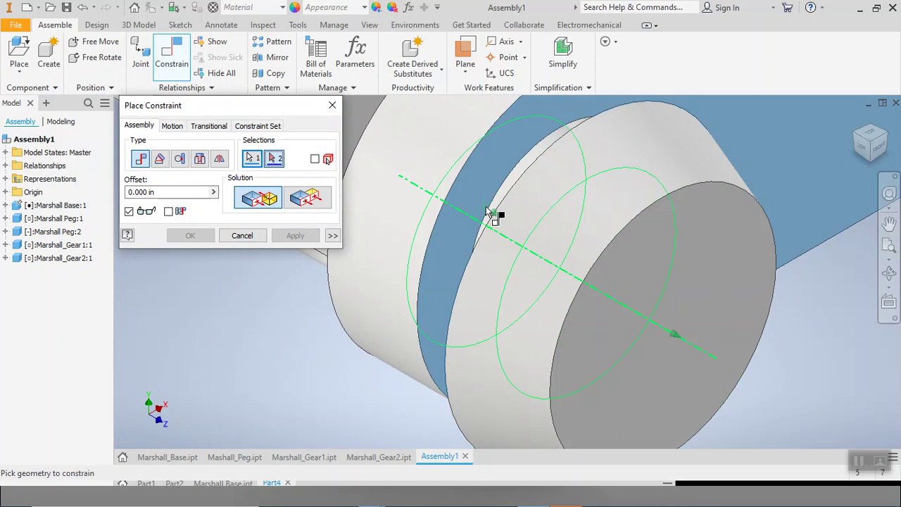
left_click(533, 151)
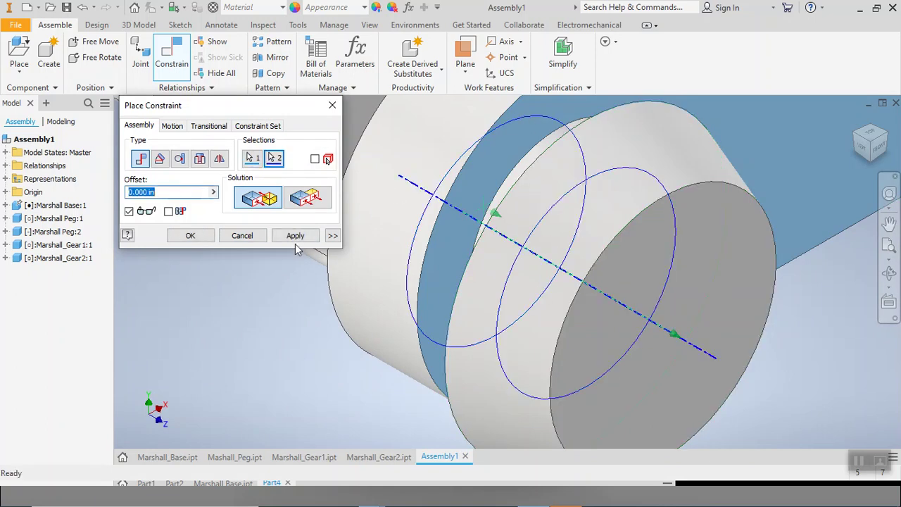
left_click(242, 235)
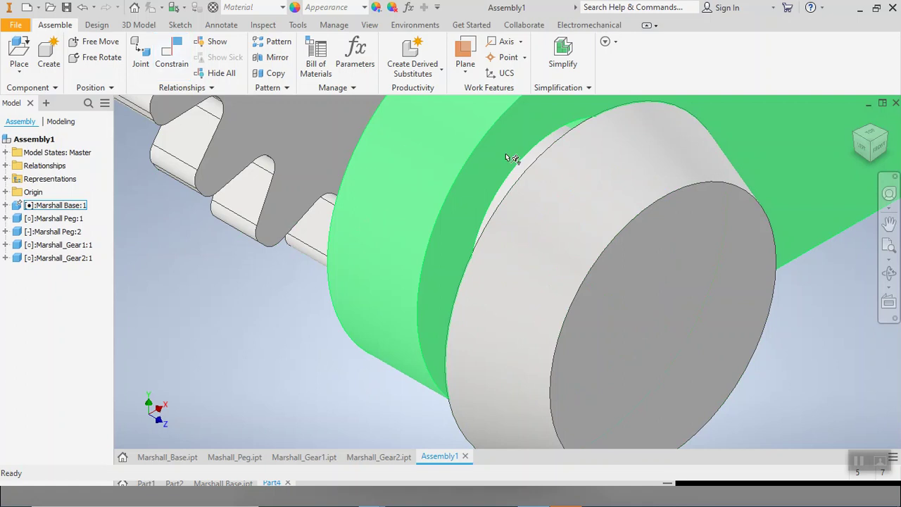
- Start a new mate on the gear's circular edge, inspecting from left, front and isometric views
left_click(171, 52)
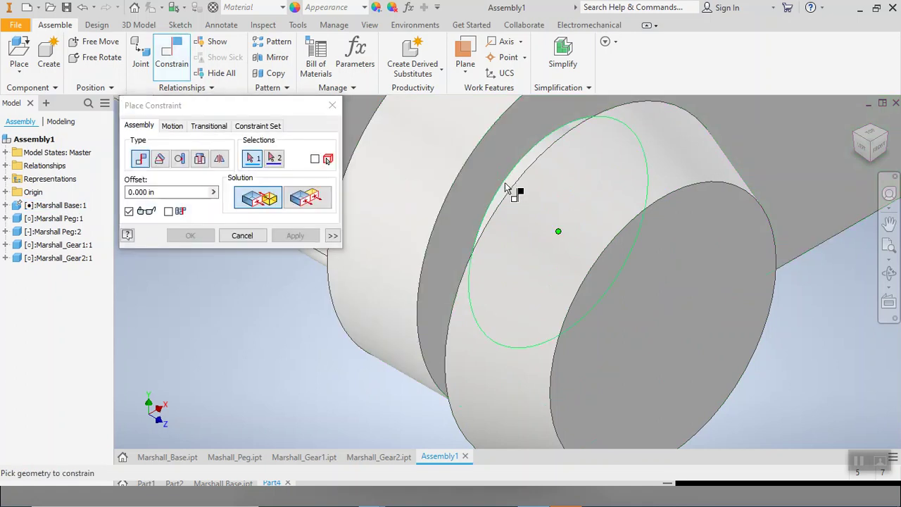
left_click(504, 182)
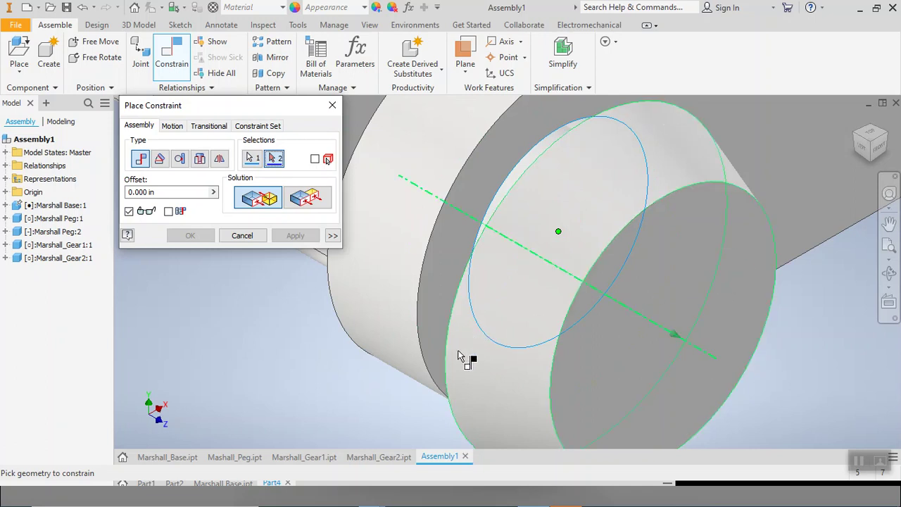
left_click(889, 223)
left_click(862, 149)
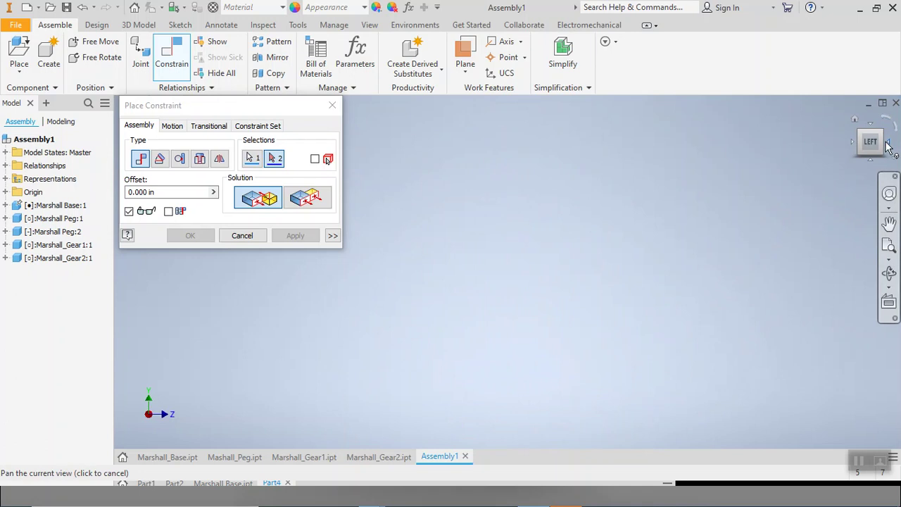
left_click(887, 142)
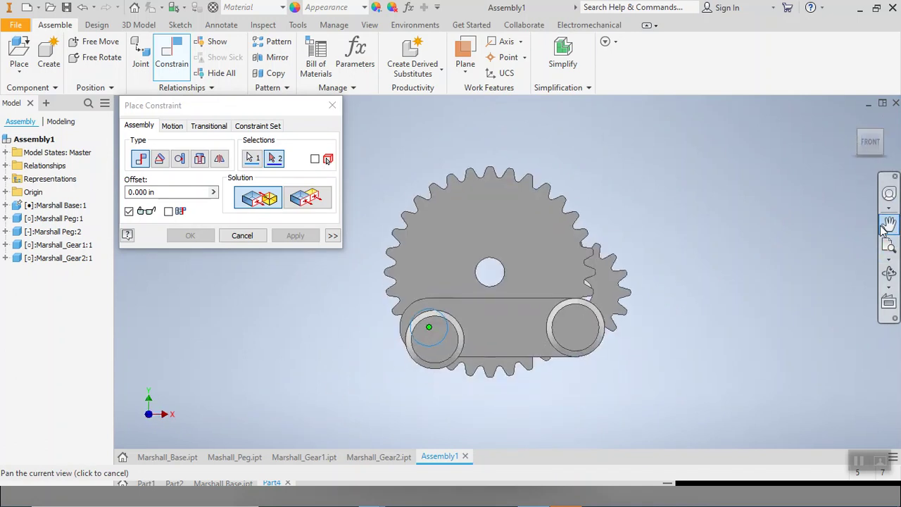
left_click(860, 146)
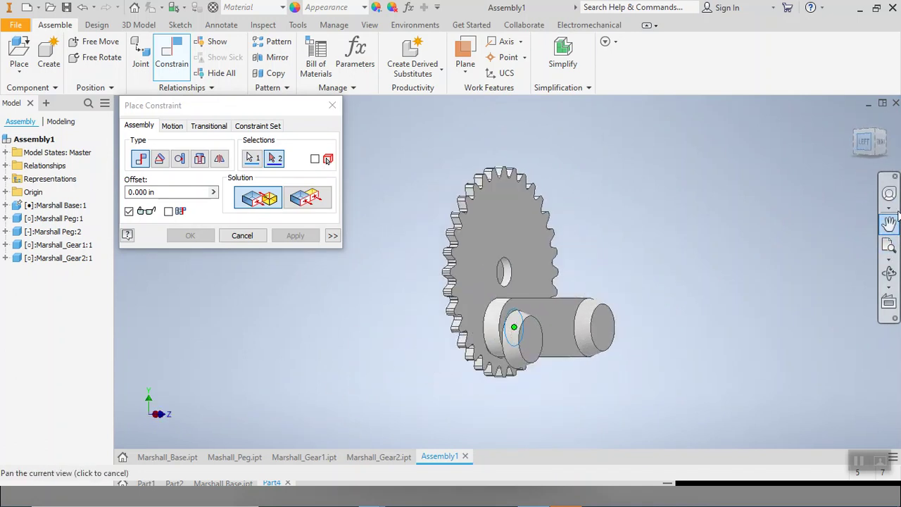
left_click(864, 144)
left_click(889, 246)
left_click_drag(809, 295, 651, 363)
key("Escape")
- Mate the peg's circular edge as second selection, then close the constraint dialog
scroll(649, 368, "up", 5)
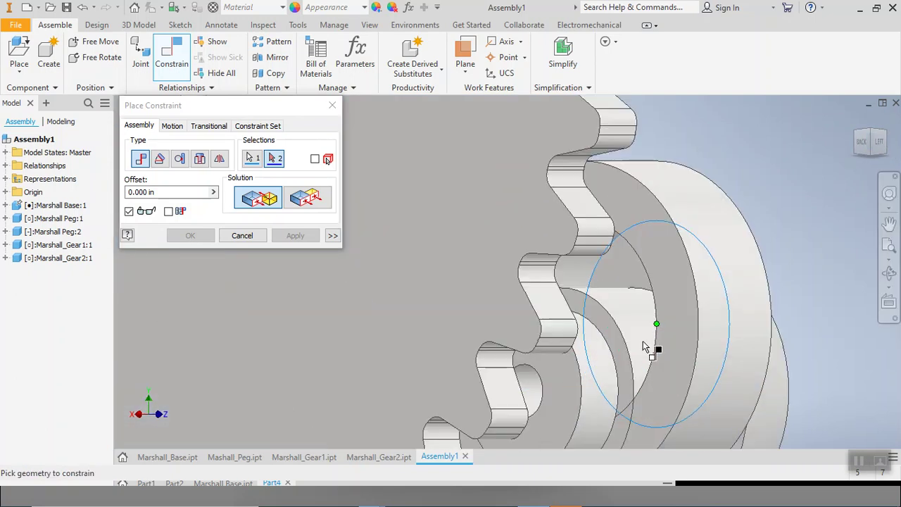
left_click(658, 247)
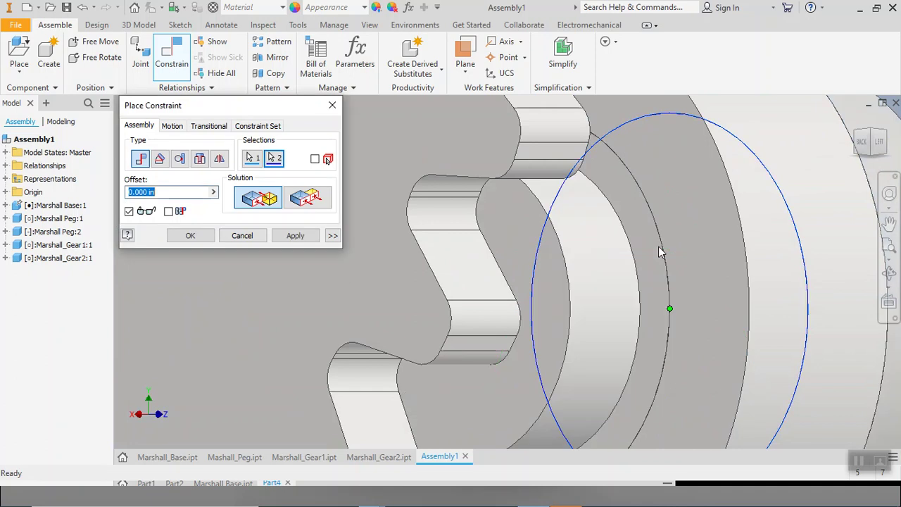
left_click(294, 235)
scroll(547, 258, "down", 5)
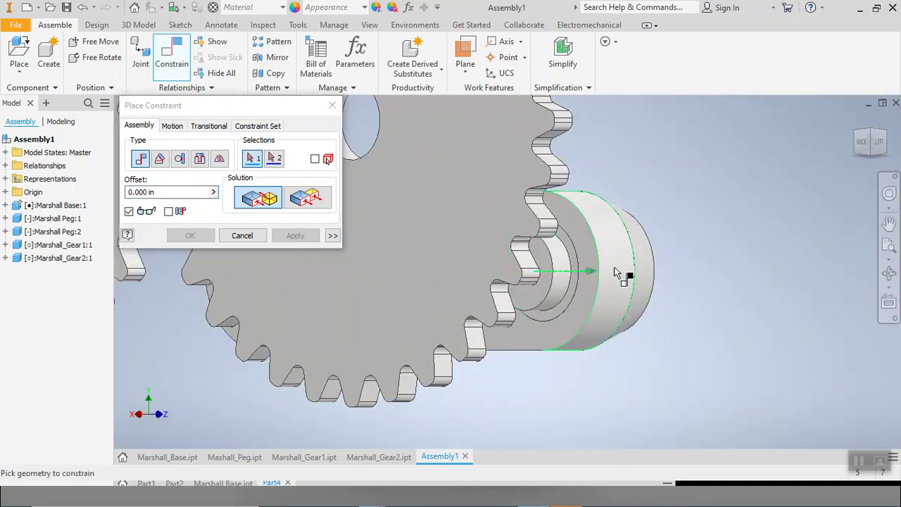
middle_click_drag(617, 275, 655, 183)
scroll(673, 259, "down", 5)
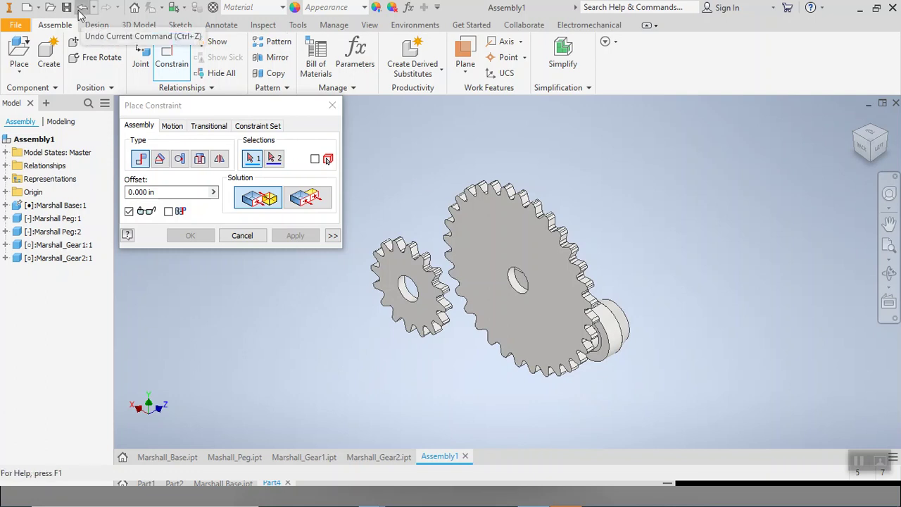
left_click(242, 235)
- Drag the large gear to the right and the small gear toward the link's end
left_click_drag(470, 255, 636, 262)
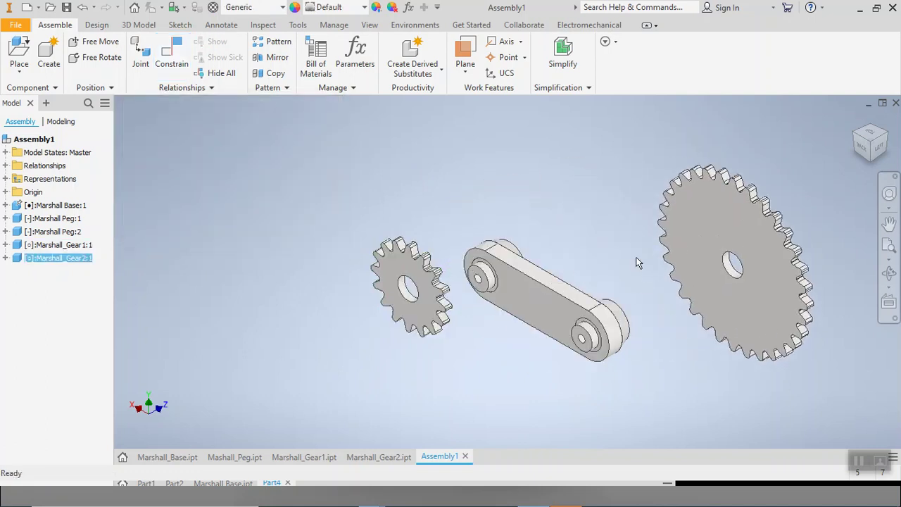
mouse_move(428, 296)
left_mouse_down()
mouse_move(513, 283)
mouse_move(416, 289)
left_mouse_up()
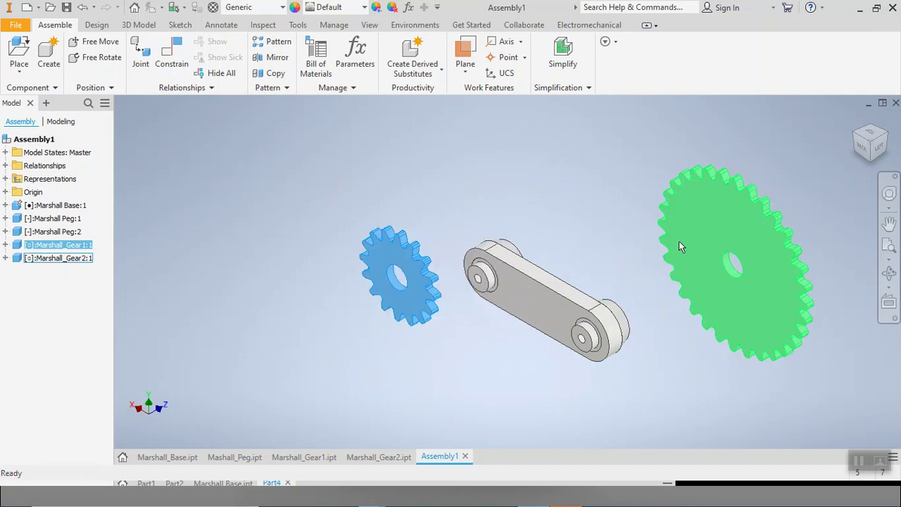
left_click_drag(679, 246, 674, 259)
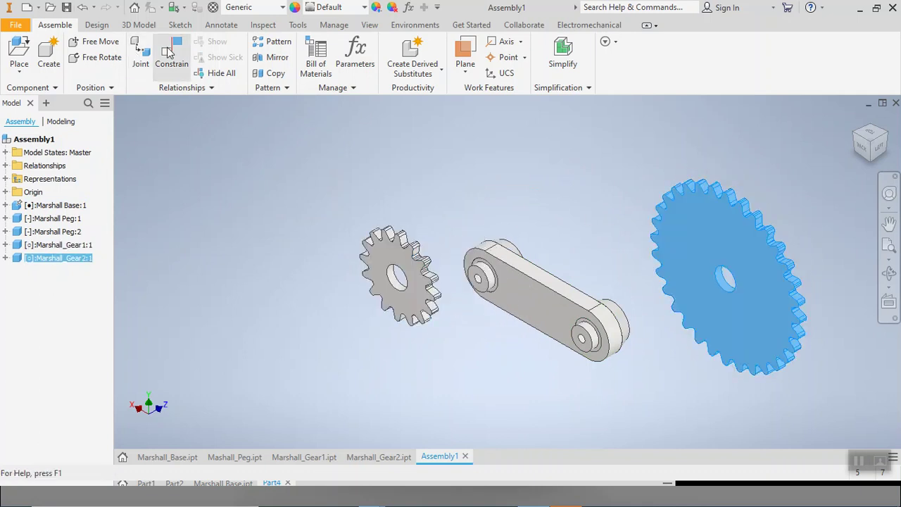
- Insert the small gear's hole onto the link's first hole
left_click(169, 52)
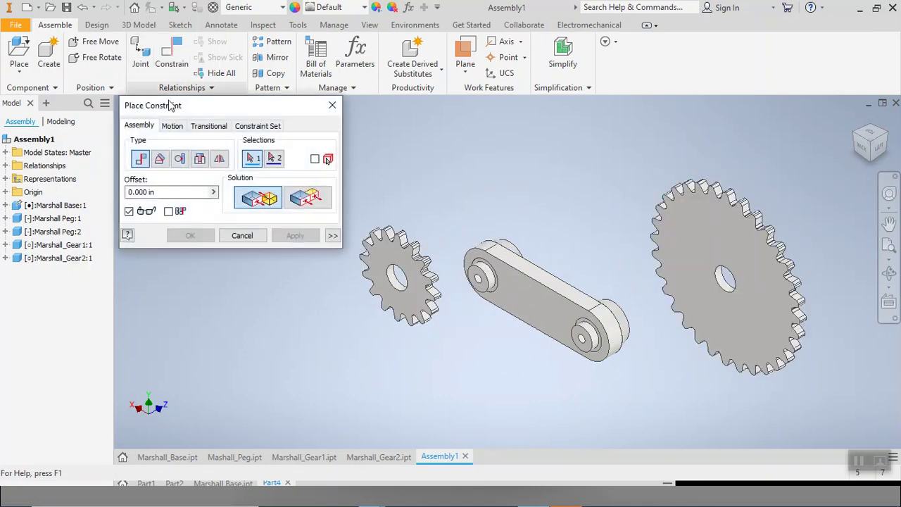
left_click(200, 160)
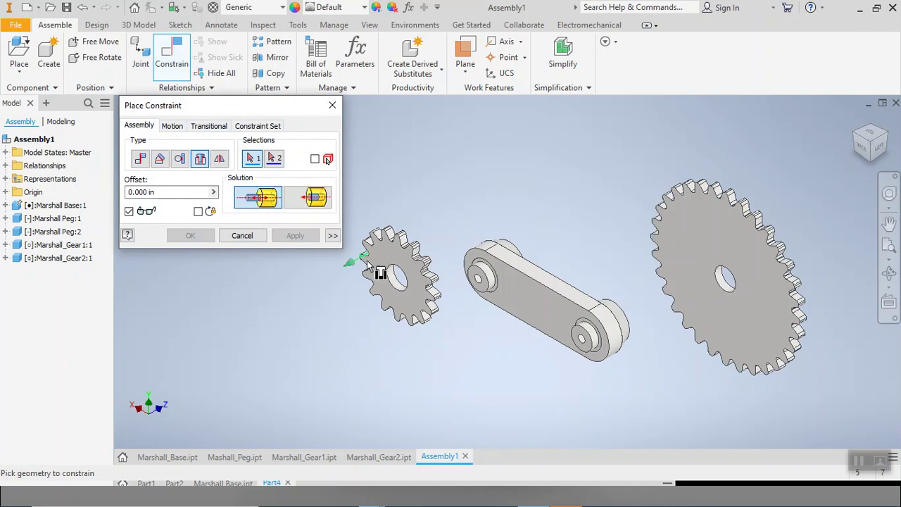
scroll(491, 278, "up", 4)
left_click(483, 259)
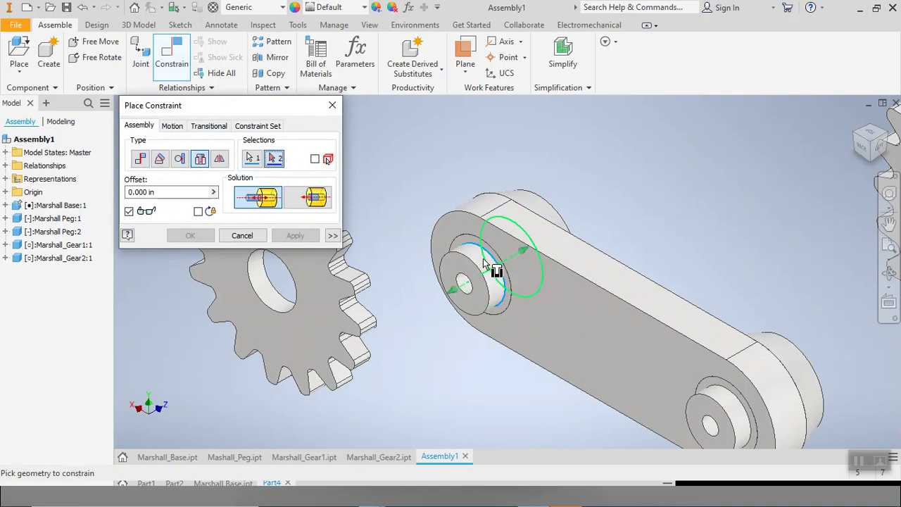
left_click(267, 310)
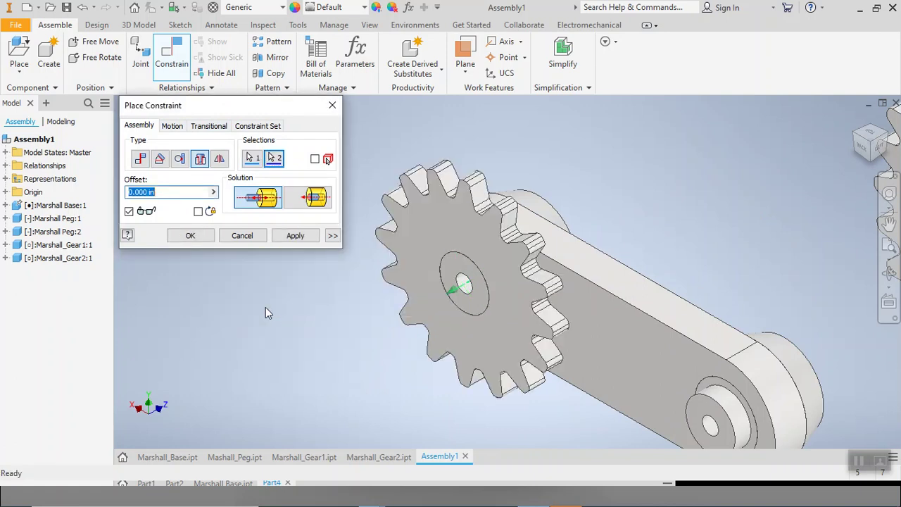
middle_click_drag(640, 329, 430, 242)
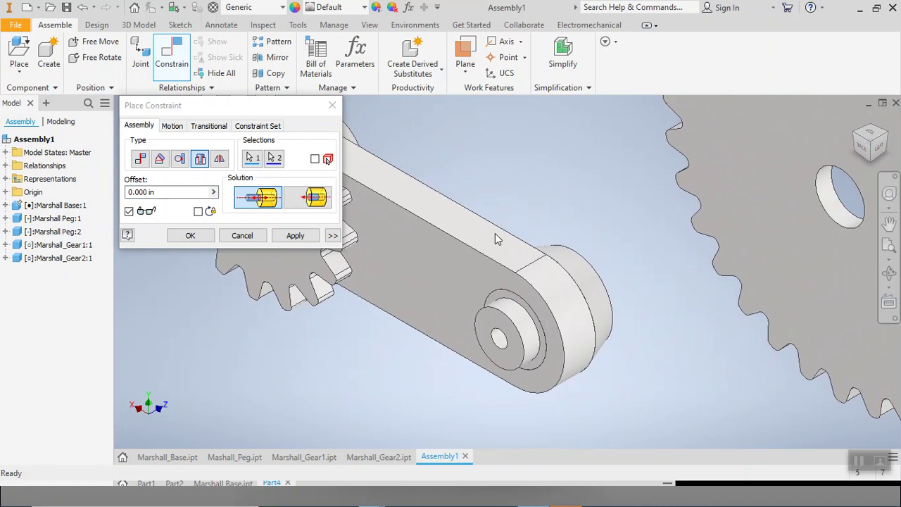
left_click(295, 235)
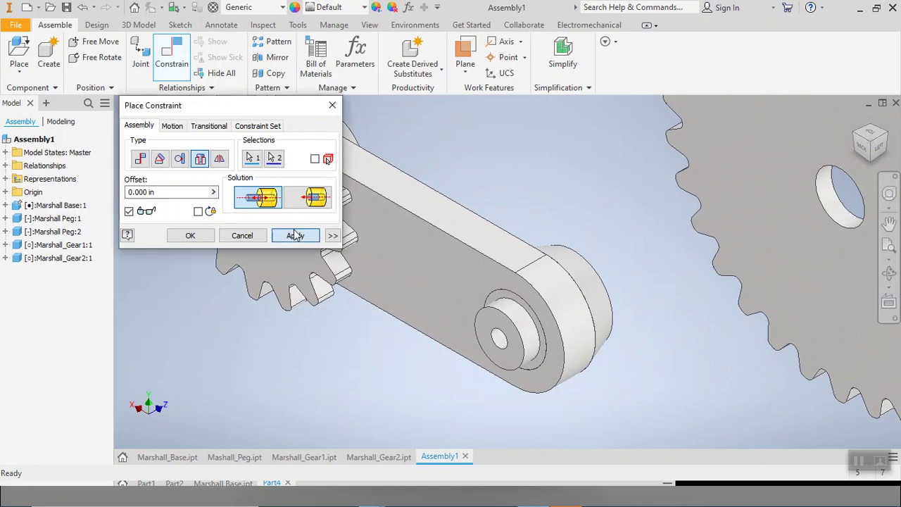
- Insert the large gear's hole onto the link's other hole
left_click(516, 302)
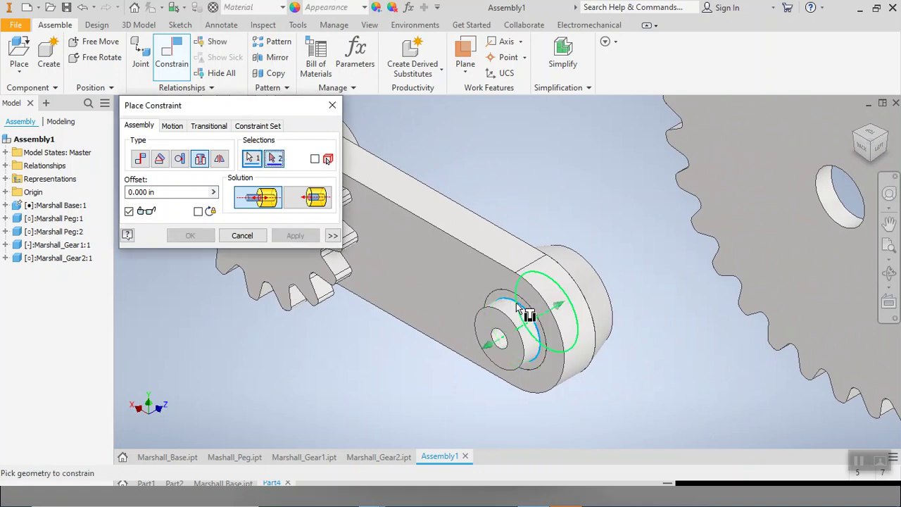
left_click(826, 205)
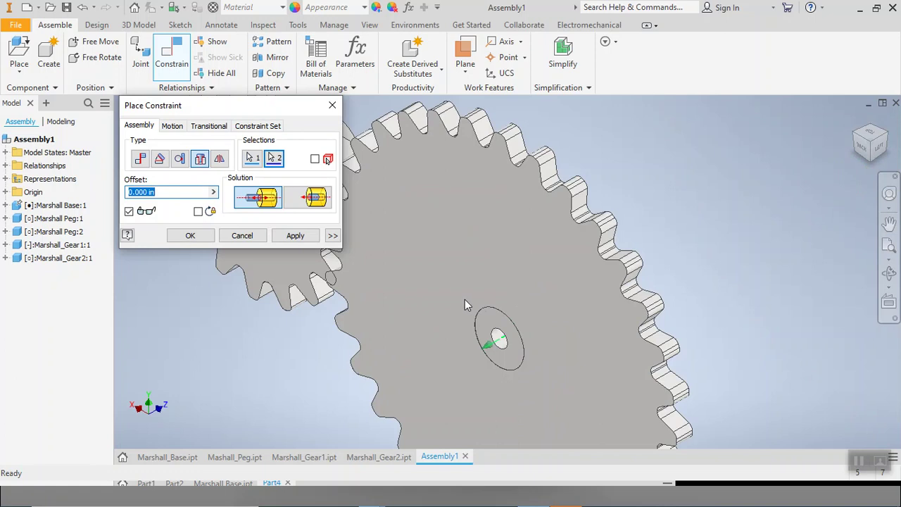
middle_click_drag(465, 304, 594, 300)
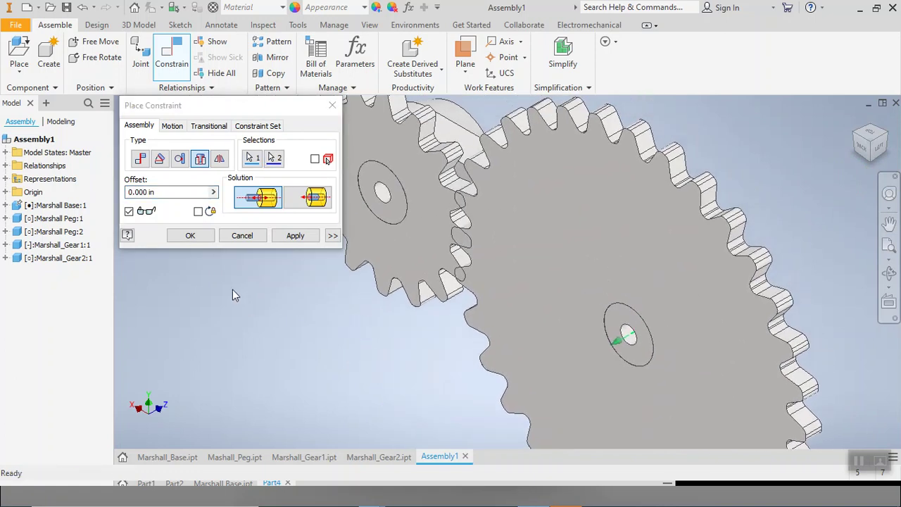
left_click(314, 236)
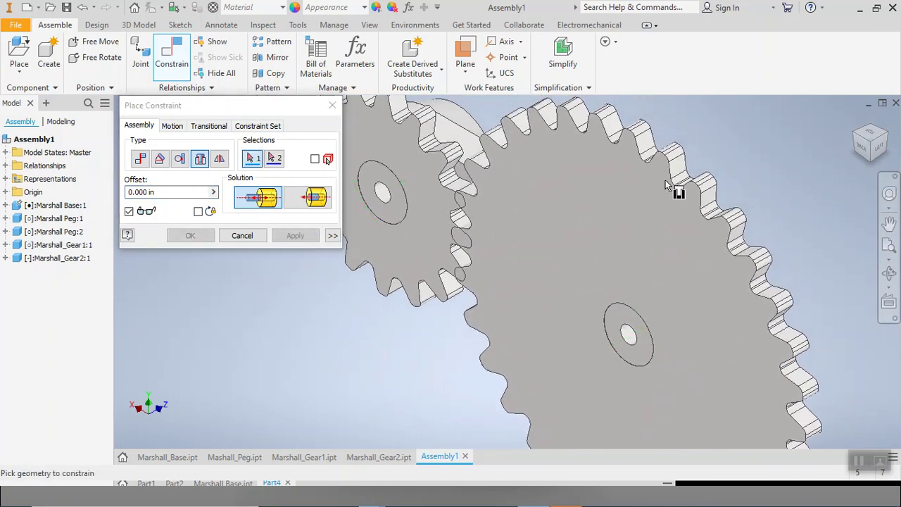
- From the BACK view, rotate the small gear until its teeth sit in the large gear's gaps
left_click(330, 106)
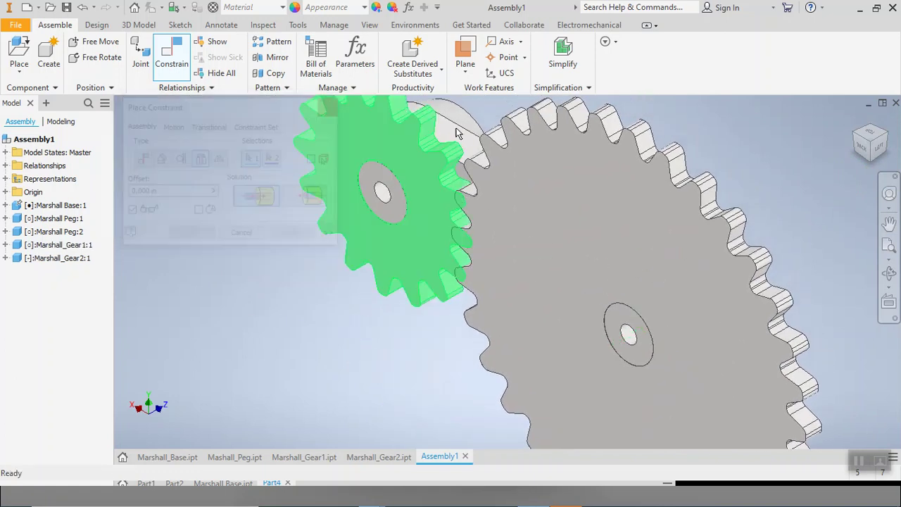
left_click(868, 151)
scroll(457, 267, "down", 4)
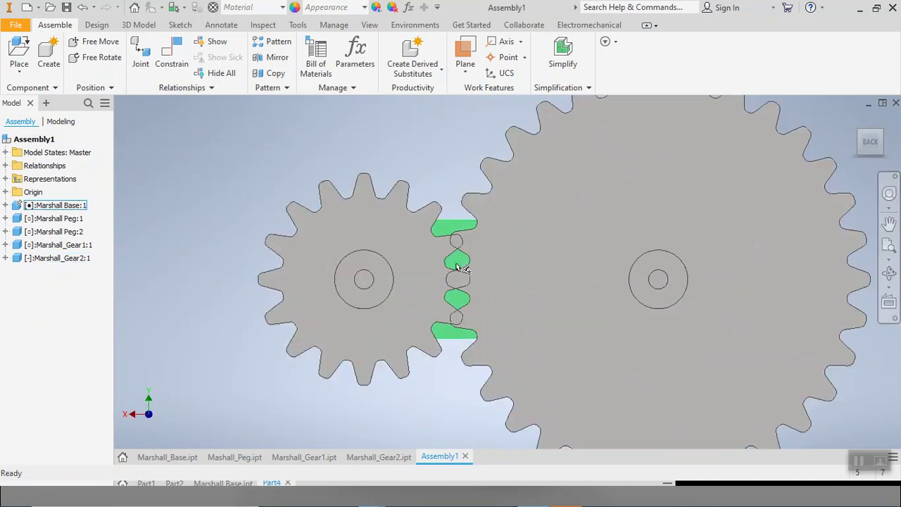
scroll(459, 267, "down", 2)
mouse_move(500, 240)
left_mouse_down()
mouse_move(523, 205)
mouse_move(519, 362)
mouse_move(538, 284)
mouse_move(579, 223)
mouse_move(708, 167)
mouse_move(652, 215)
mouse_move(493, 235)
left_mouse_up()
left_click_drag(451, 240, 357, 198)
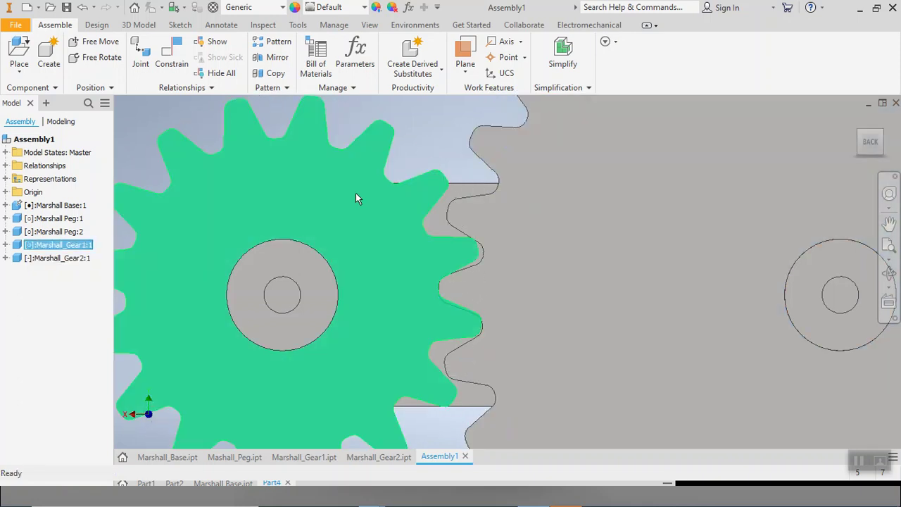
mouse_move(375, 214)
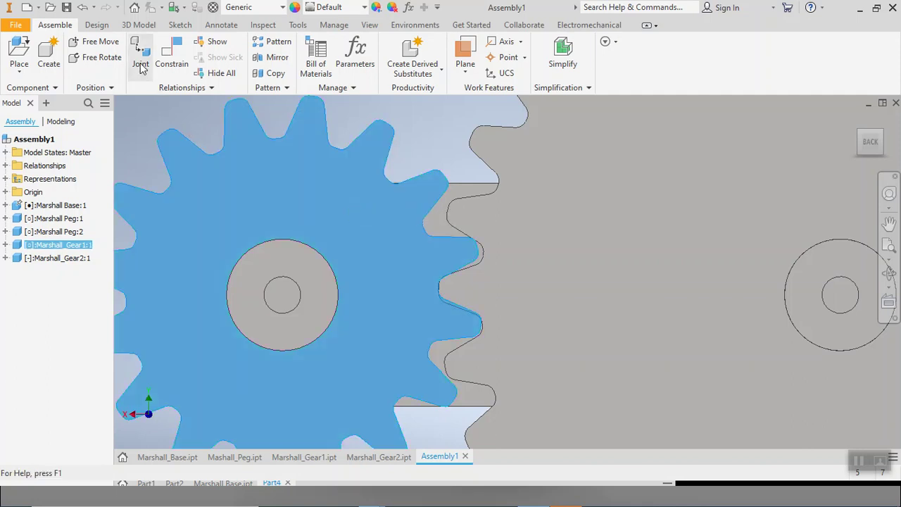
- Add a Reverse rotation motion constraint between the small and large gears, then spin to test
left_click(172, 56)
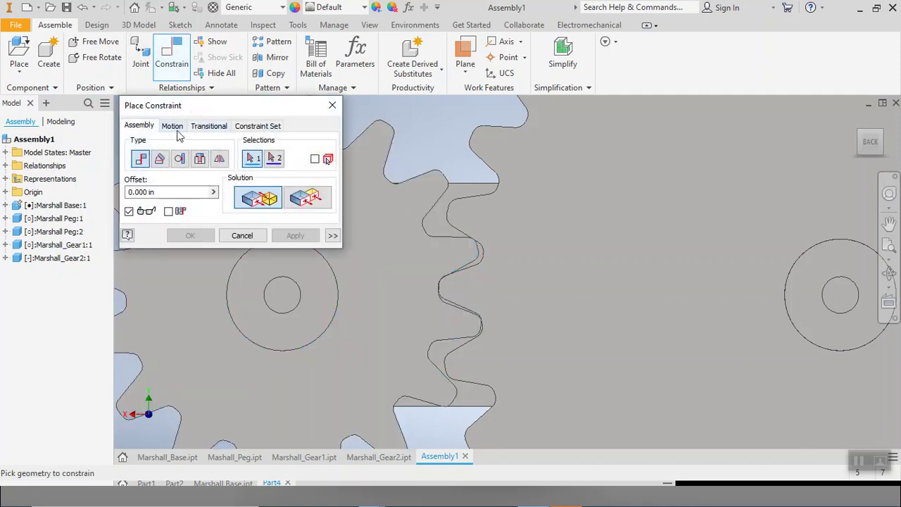
left_click(173, 127)
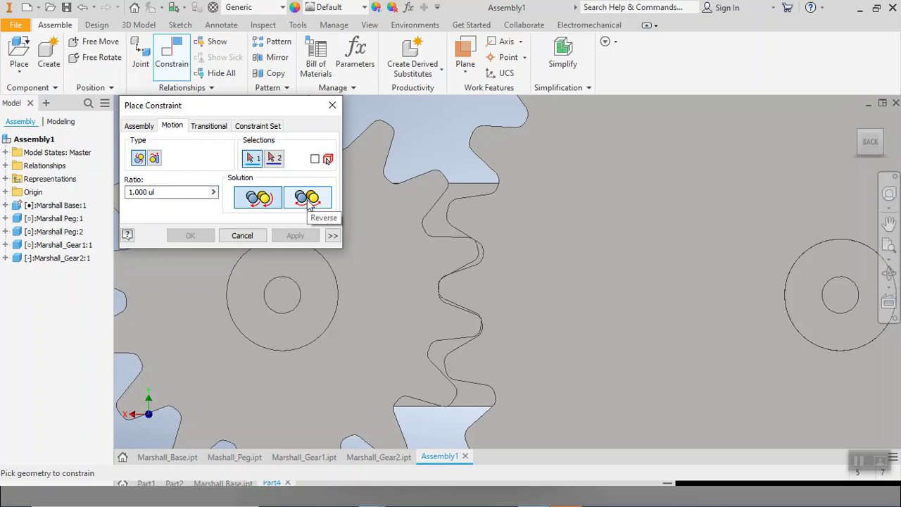
left_click(307, 199)
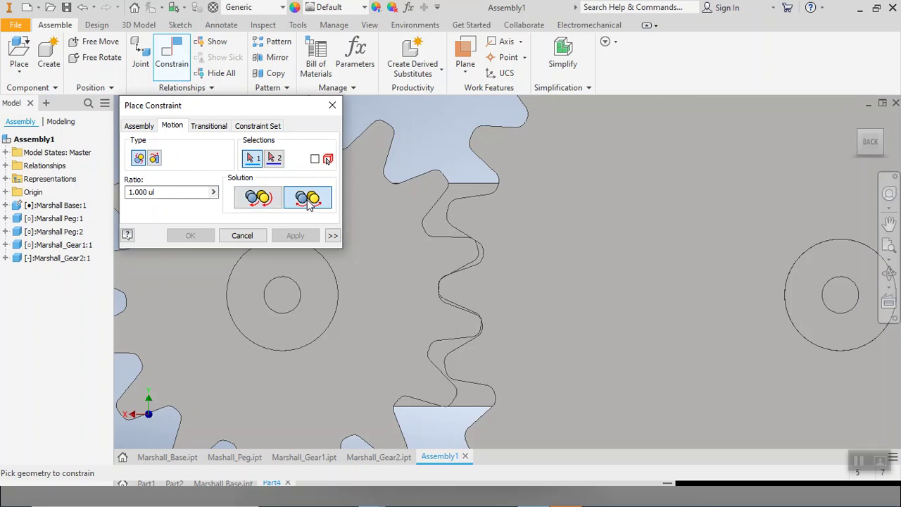
left_click(383, 233)
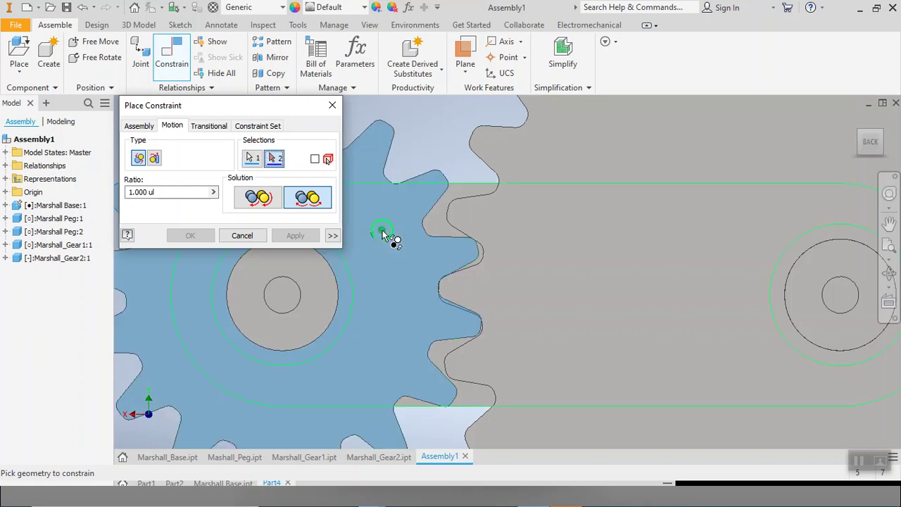
left_click(537, 203)
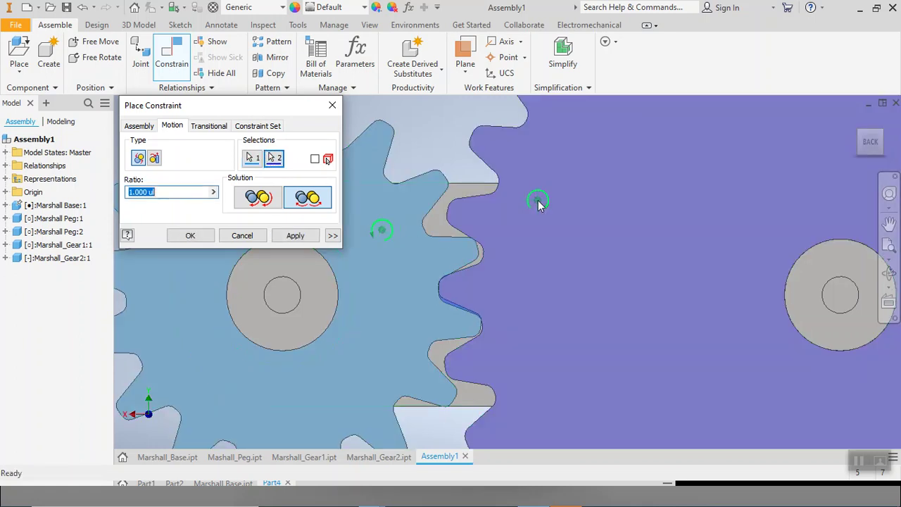
left_click(296, 237)
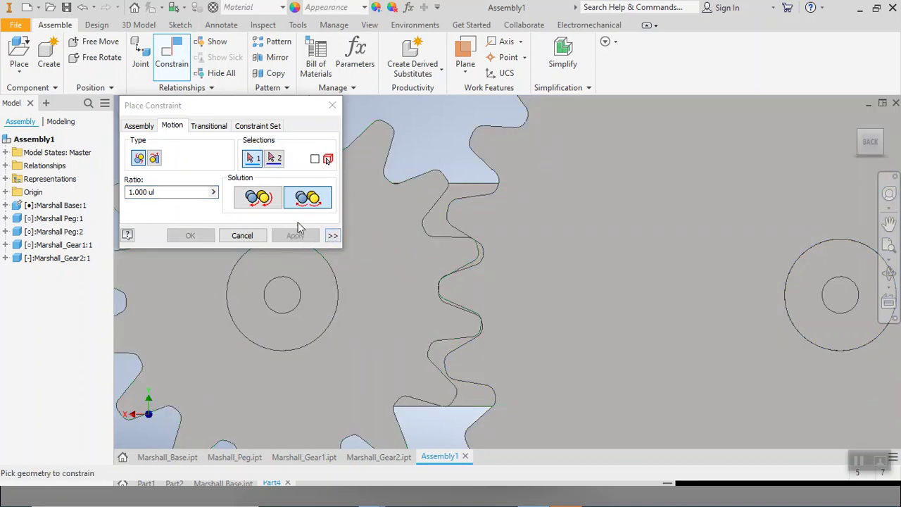
left_click(332, 105)
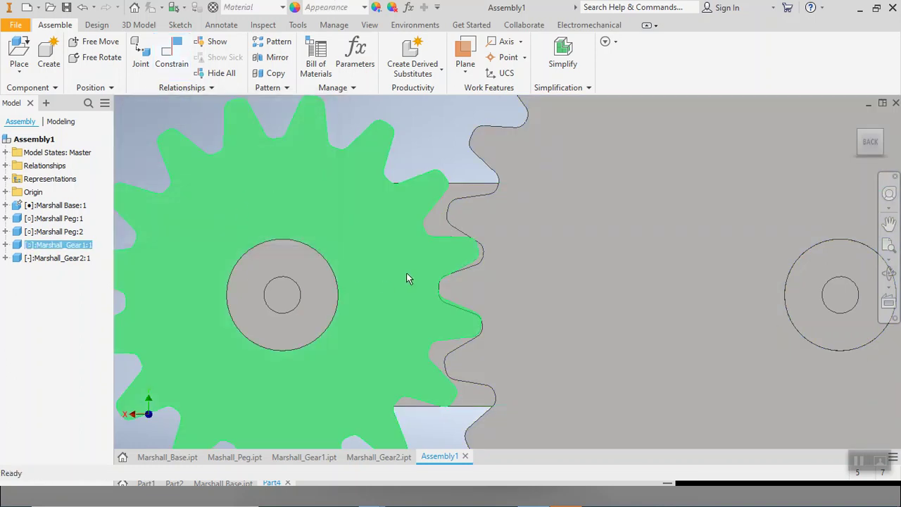
left_click_drag(406, 275, 278, 342)
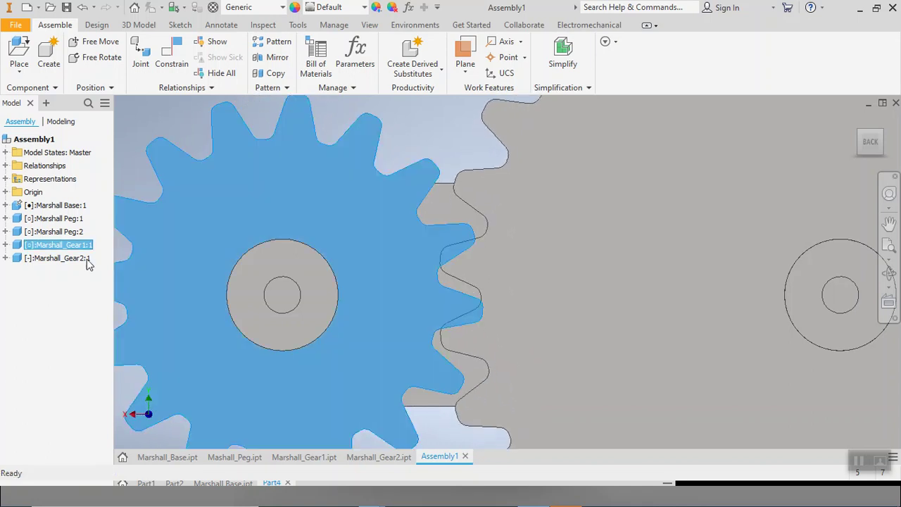
- Open Rotation:1's ratio for editing, close it unchanged, and turn Marshall_Gear1
left_click(5, 245)
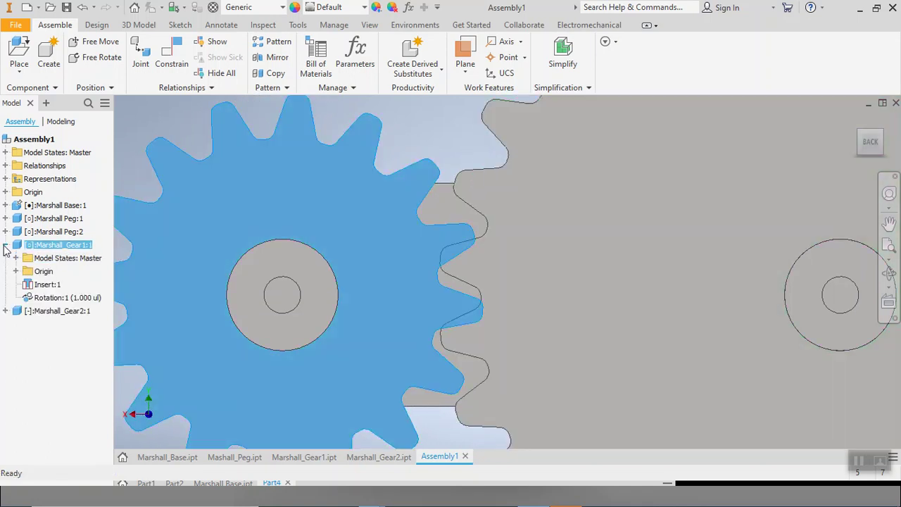
double_click(59, 298)
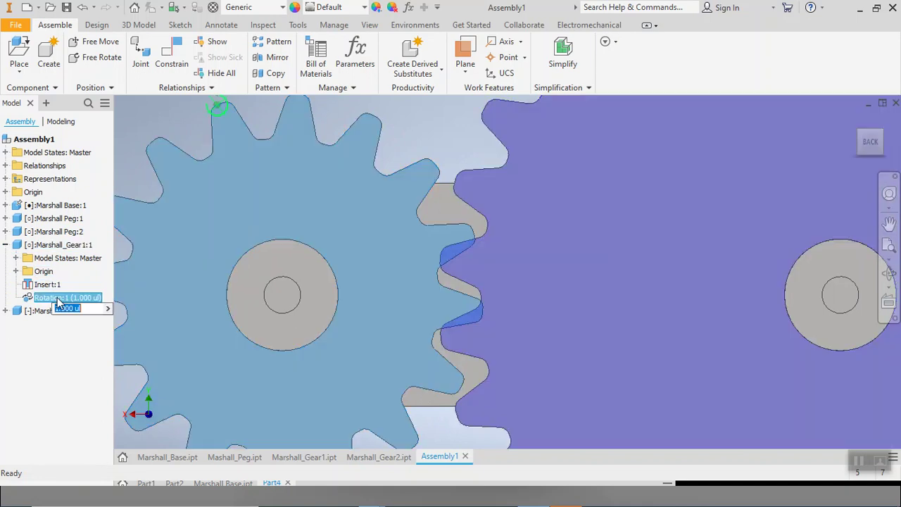
left_click_drag(53, 326, 118, 234)
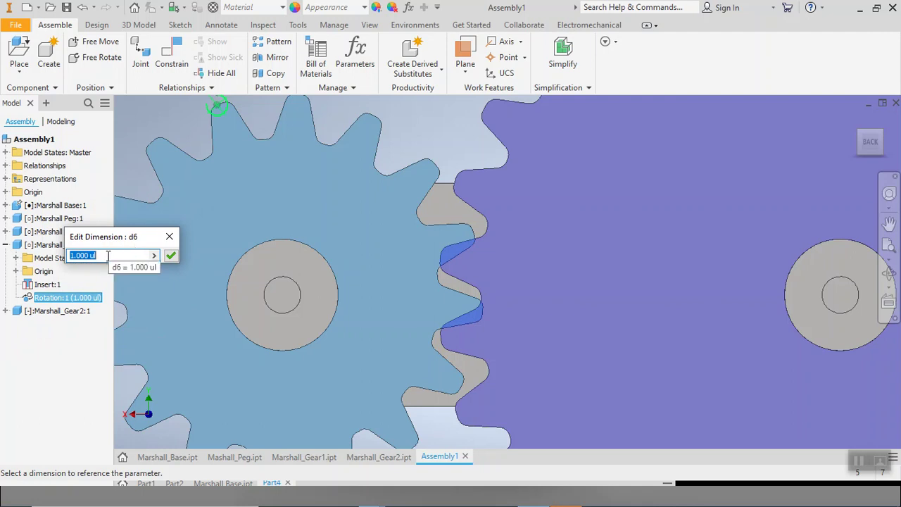
left_click(169, 238)
left_click_drag(333, 247, 379, 230)
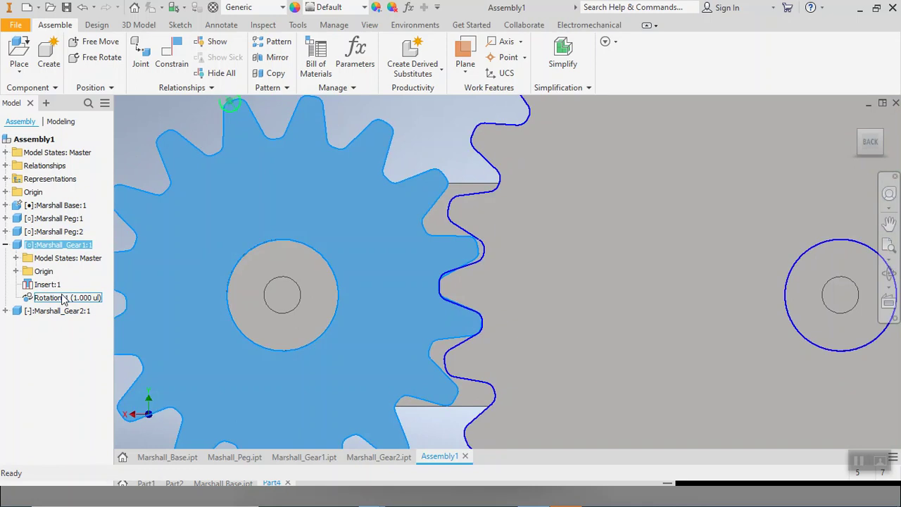
- Delete the Rotation:1 constraint and drag Marshall_Gear1 to check it turns freely
right_click(63, 298)
left_click(95, 316)
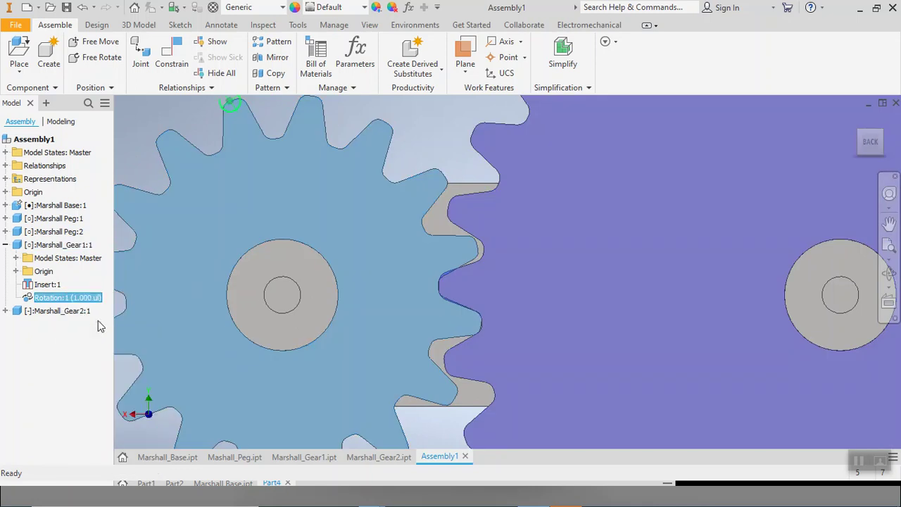
mouse_move(354, 253)
left_mouse_down()
mouse_move(366, 258)
mouse_move(365, 241)
left_mouse_up()
left_click_drag(504, 247, 429, 256)
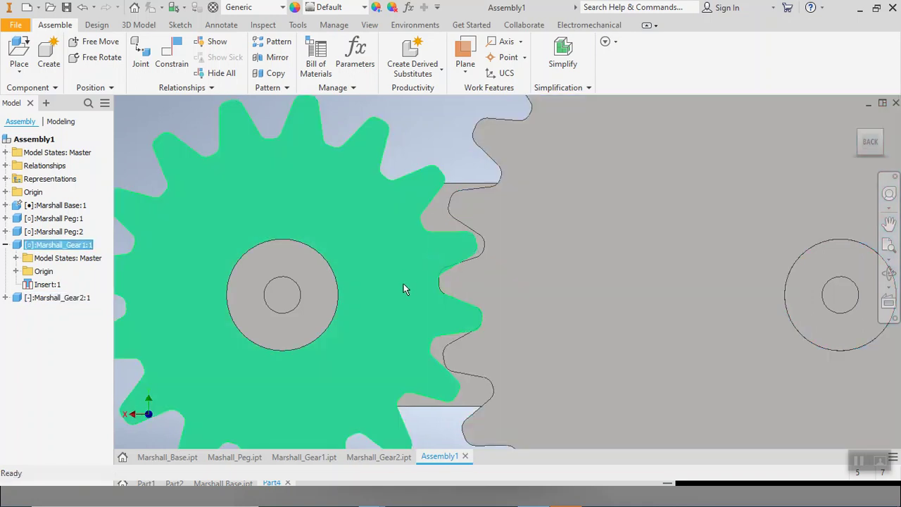
- Add a Reverse motion rotation constraint between the left and right gears with ratio 2
left_click(171, 55)
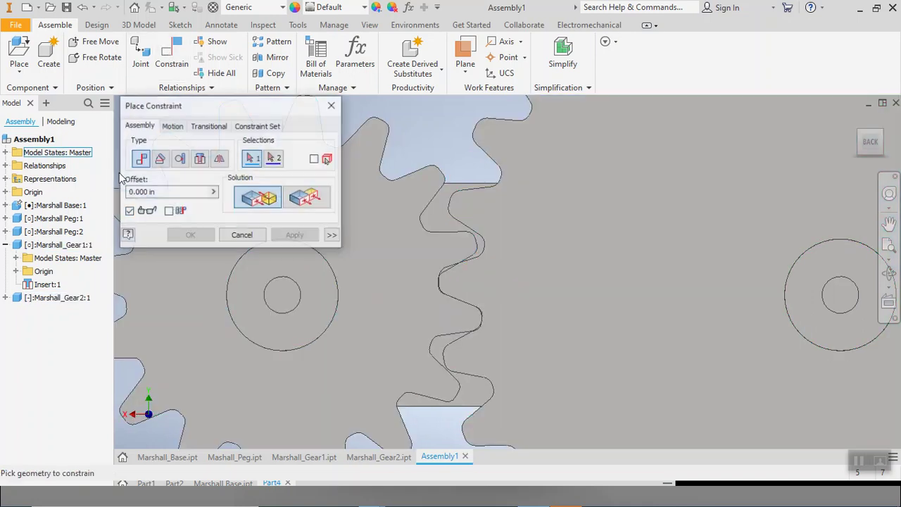
left_click(173, 127)
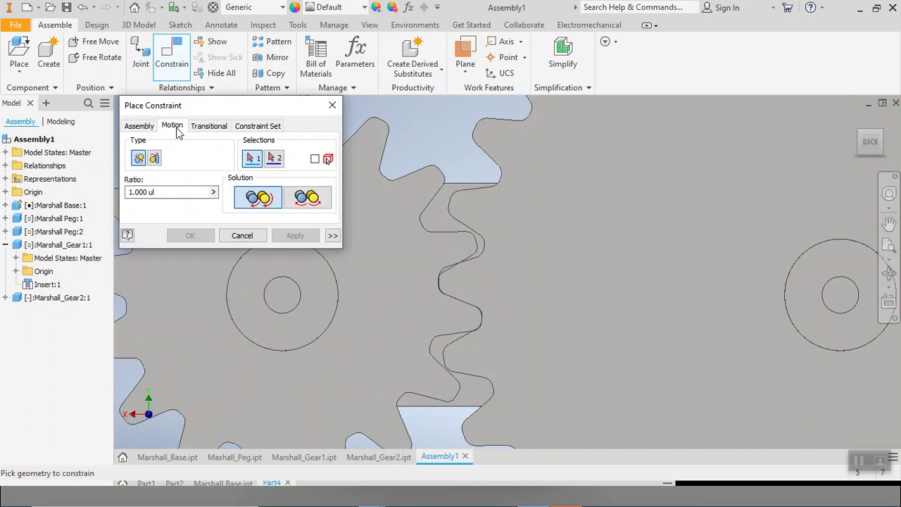
left_click(308, 197)
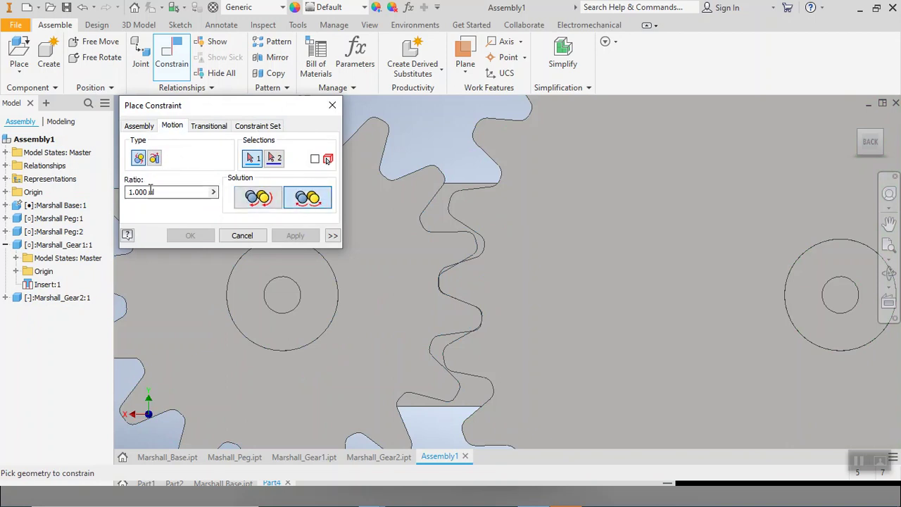
left_click_drag(154, 192, 109, 195)
left_click(308, 276)
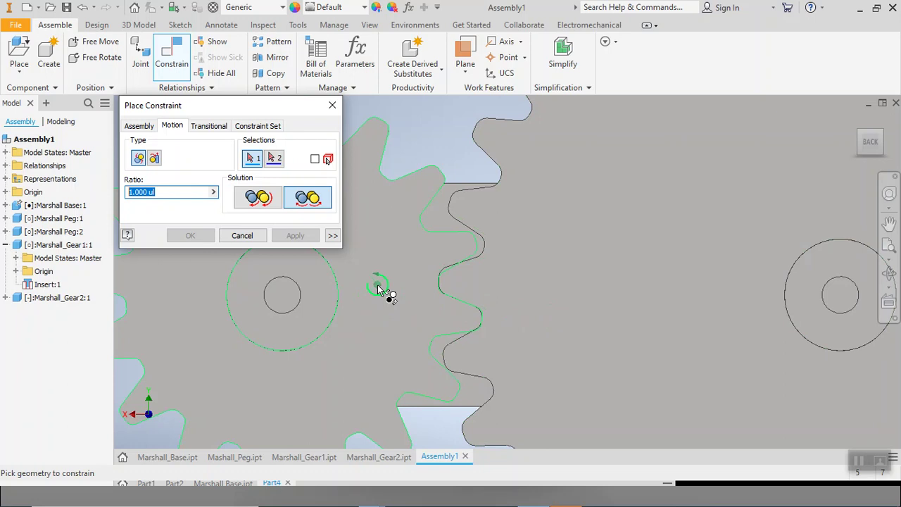
mouse_move(400, 310)
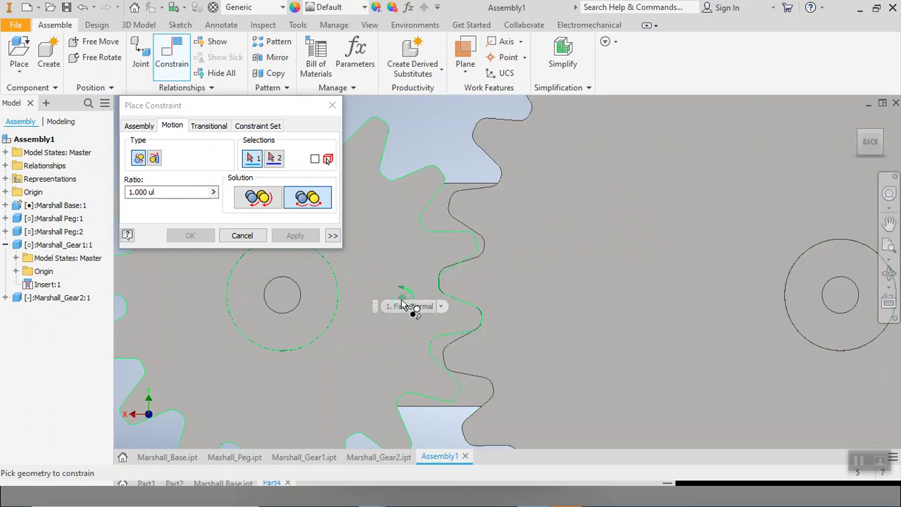
left_click(404, 280)
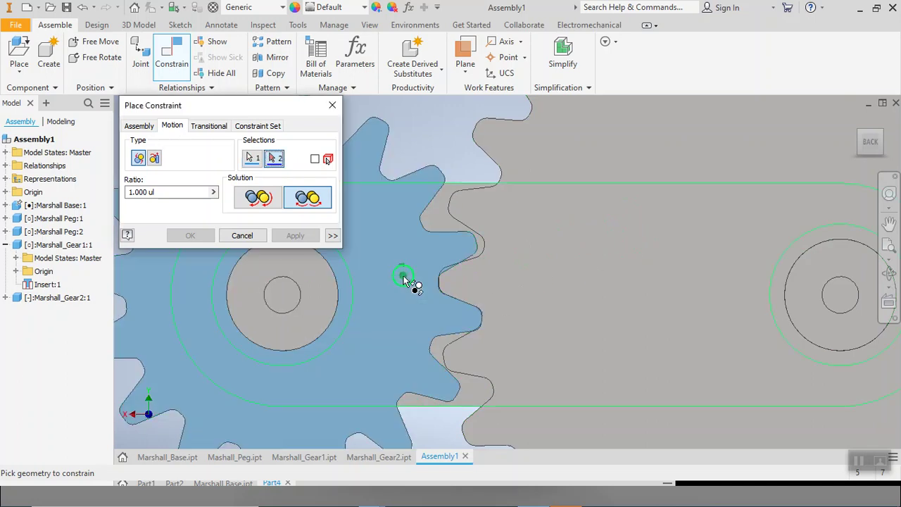
left_click(550, 267)
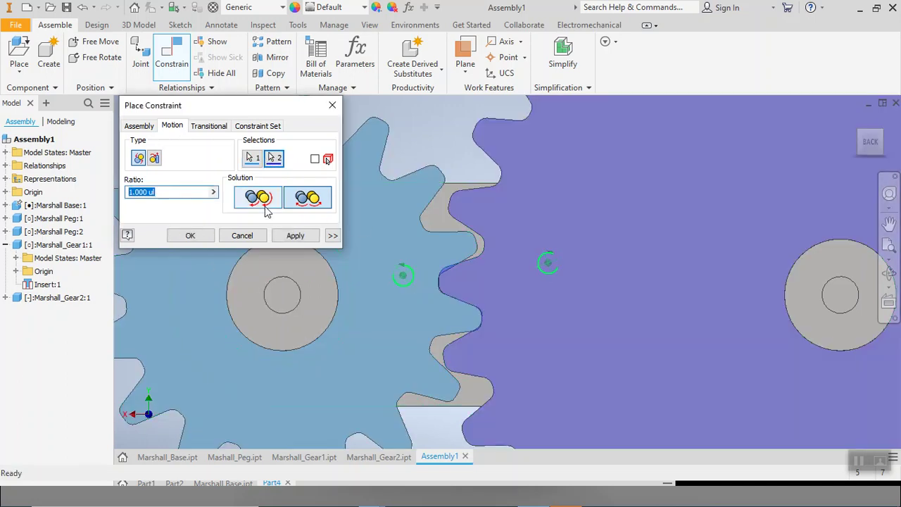
left_click(181, 196)
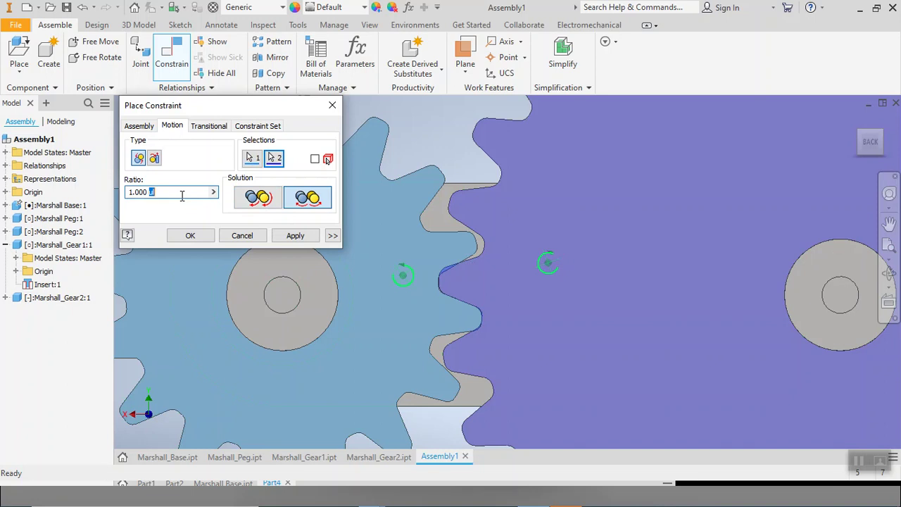
type("2")
left_click(294, 235)
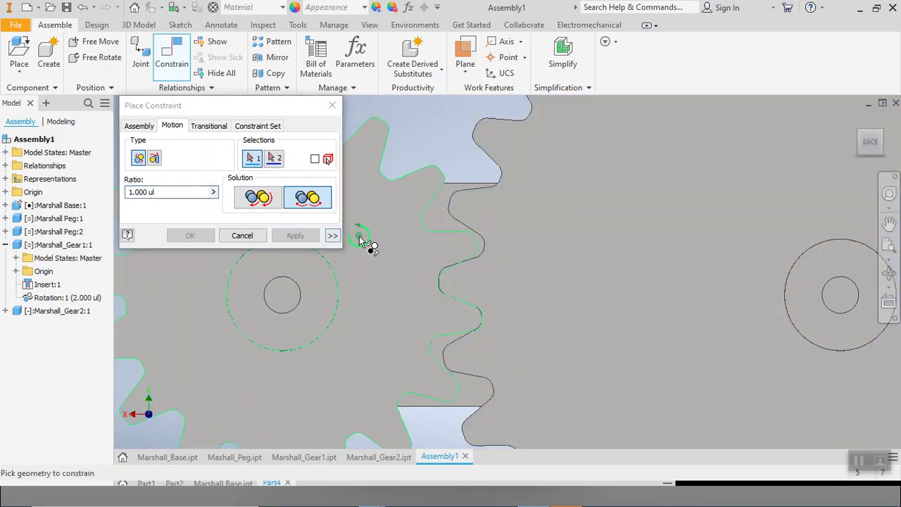
left_click(359, 239)
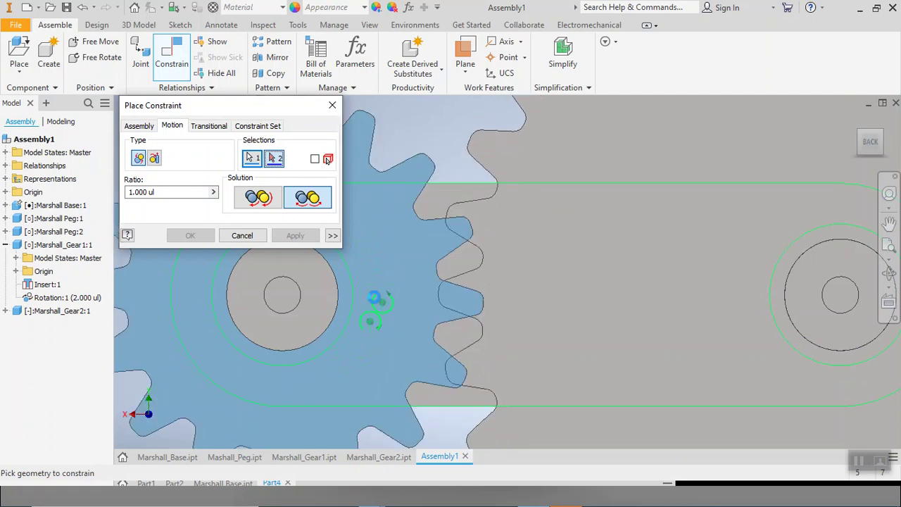
- Change Rotation:1's ratio to 0.5 and turn Marshall_Gear1 to check the mesh
left_click(242, 235)
double_click(69, 299)
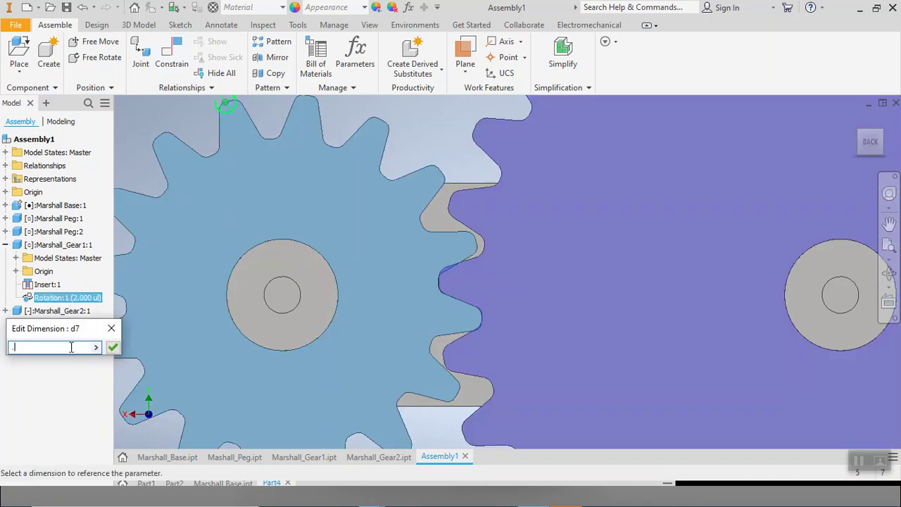
key("Return")
left_click_drag(171, 321, 331, 313)
scroll(600, 280, "up", 5)
scroll(599, 280, "down", 5)
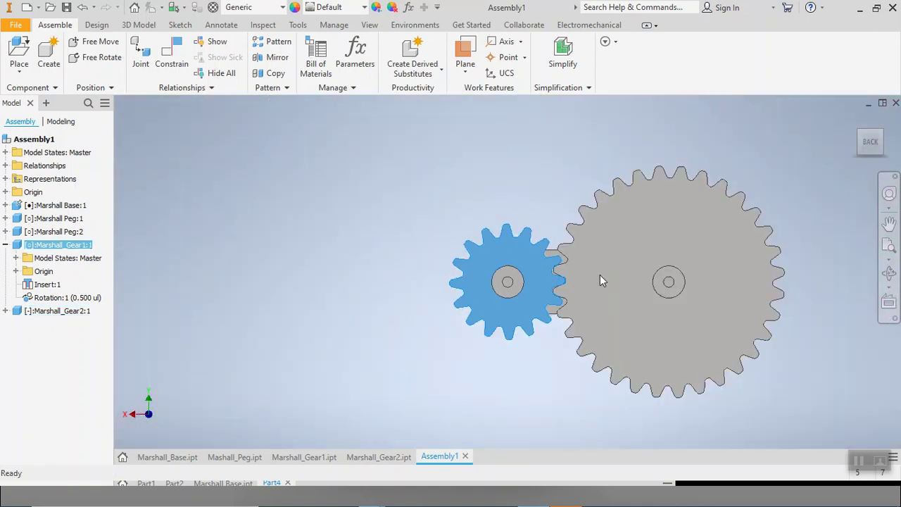
- Inspect the gears from left and isometric views, then save the assembly via the File menu
left_click(871, 156)
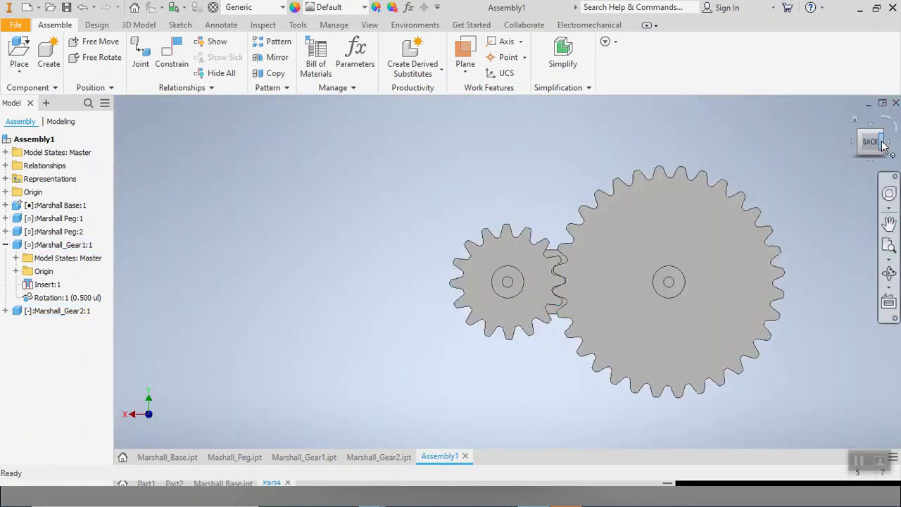
left_click(881, 135)
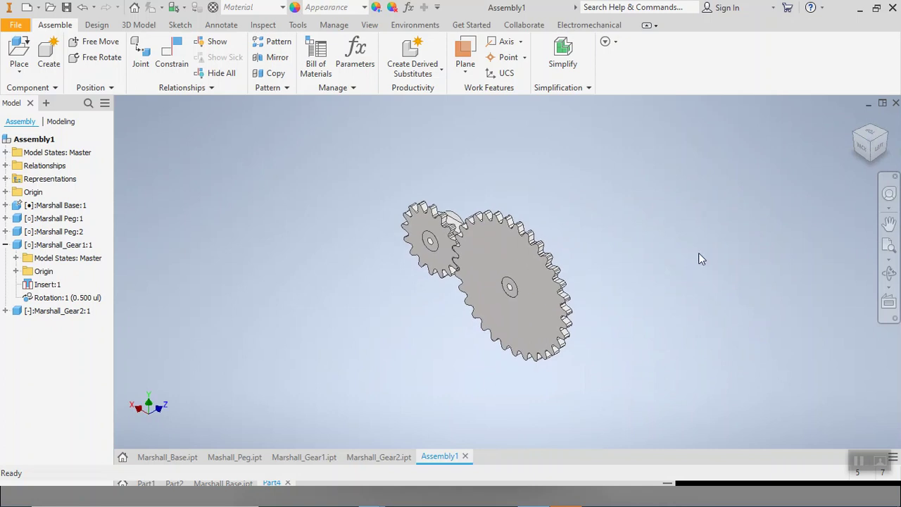
left_click(885, 138)
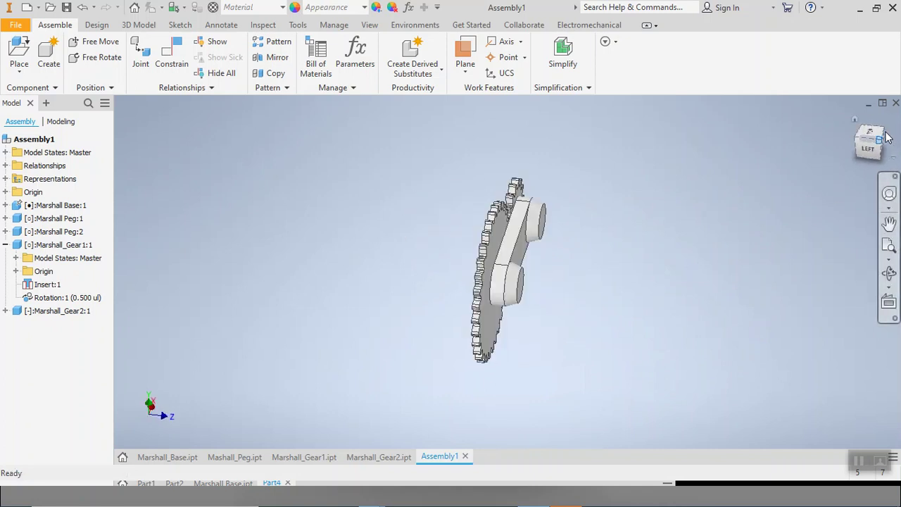
left_click(887, 137)
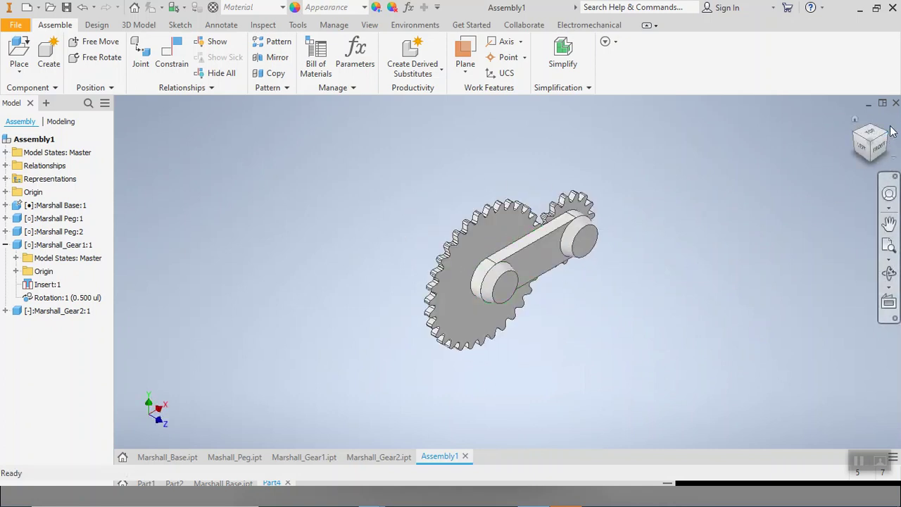
left_click(853, 133)
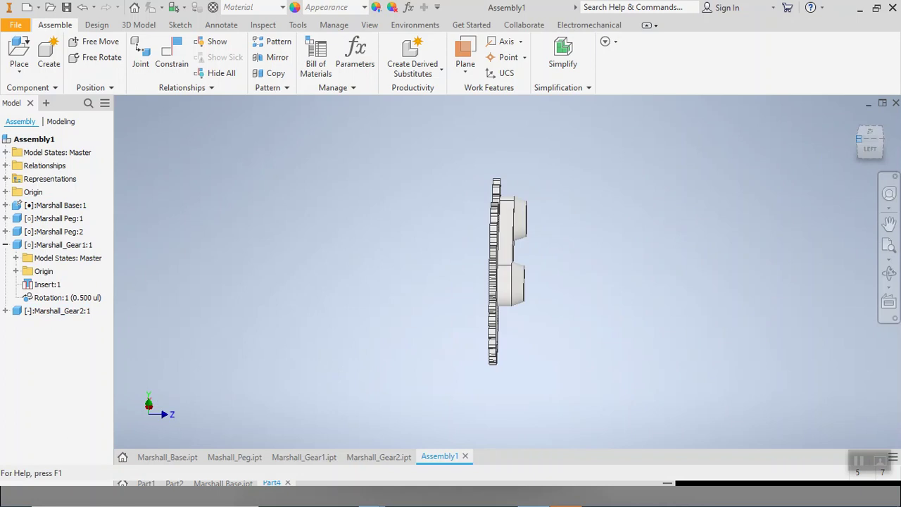
left_click(21, 26)
left_click(61, 139)
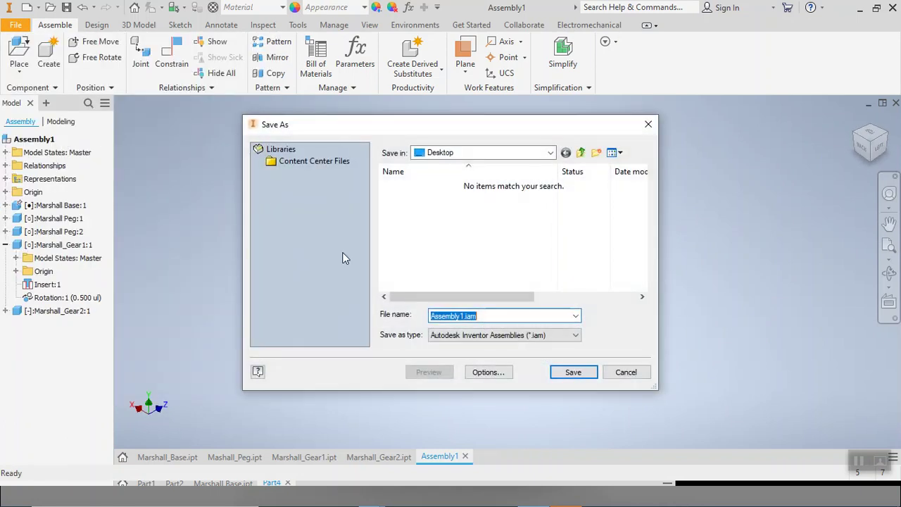
- Save the assembly to the Desktop as Marshall_Assembly.iam
type("Marshall")
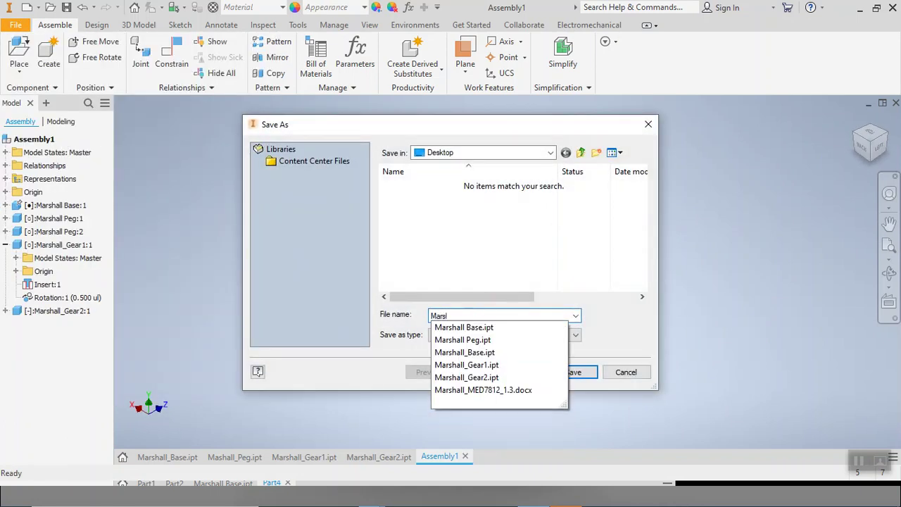
type("_Assembly")
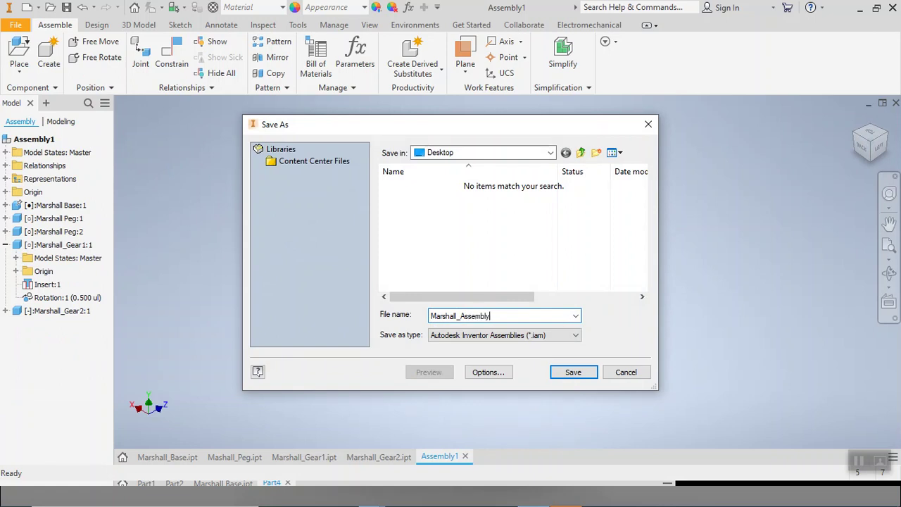
left_click(561, 377)
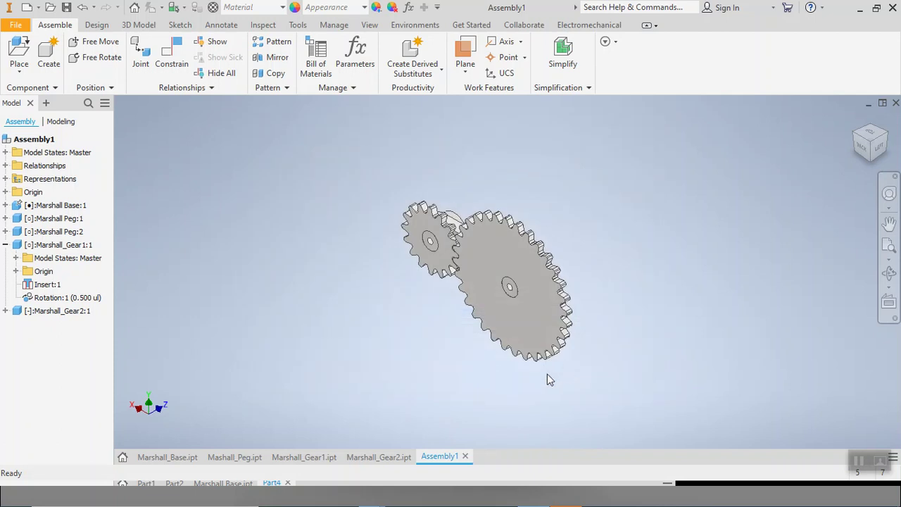
left_click(20, 44)
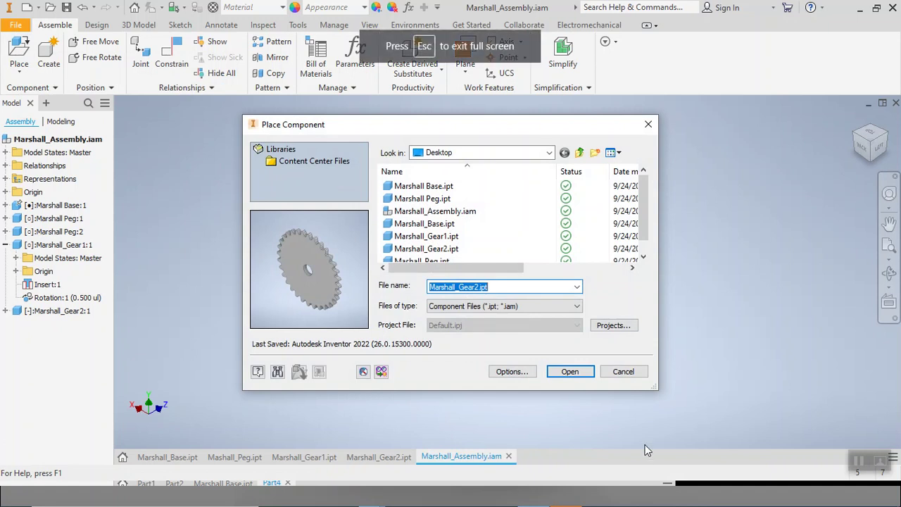
- Cancel Place Component and start a new drawing from the standard drawing template
left_click(626, 370)
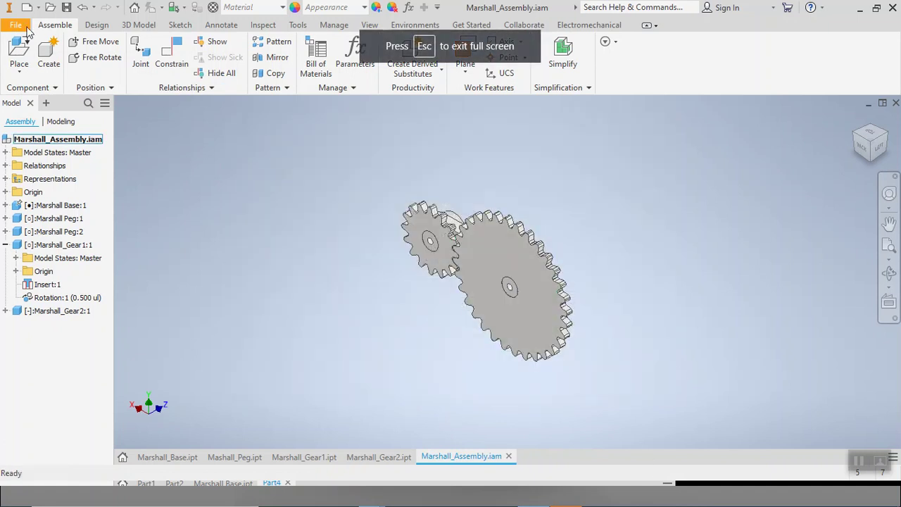
left_click(16, 25)
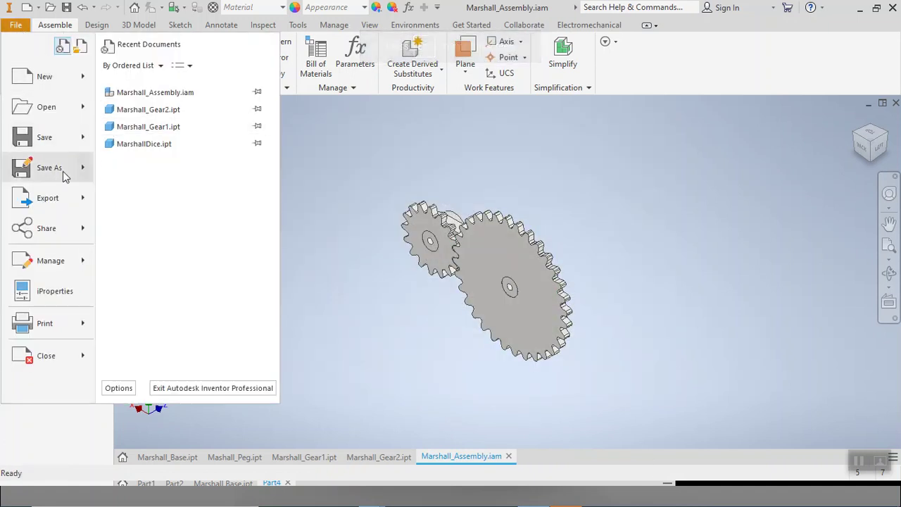
mouse_move(58, 82)
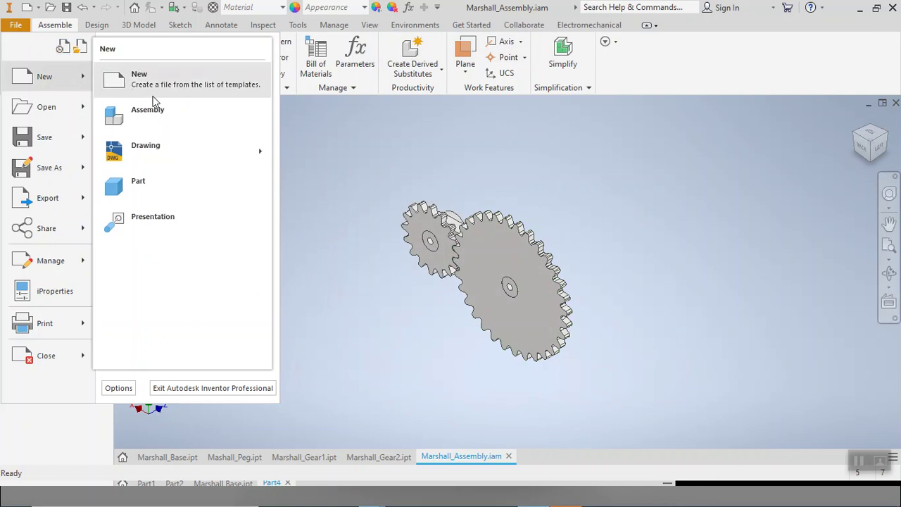
mouse_move(166, 161)
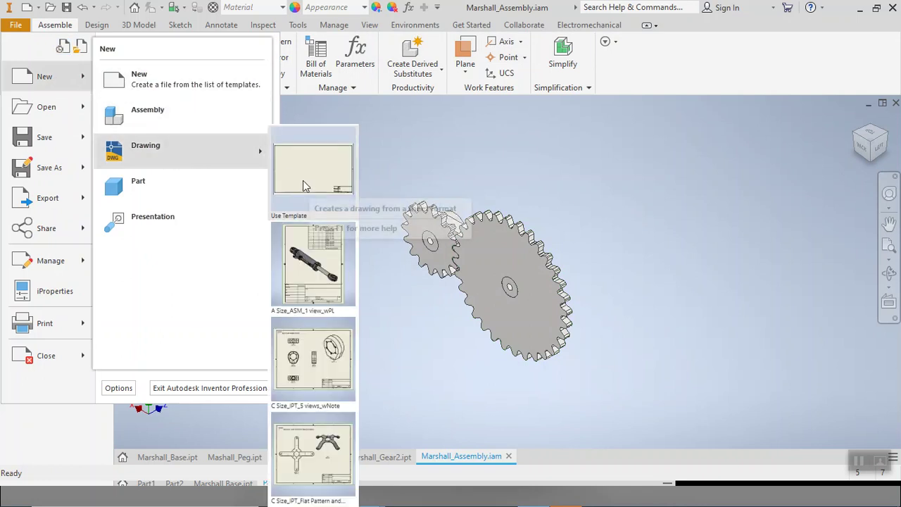
left_click(228, 159)
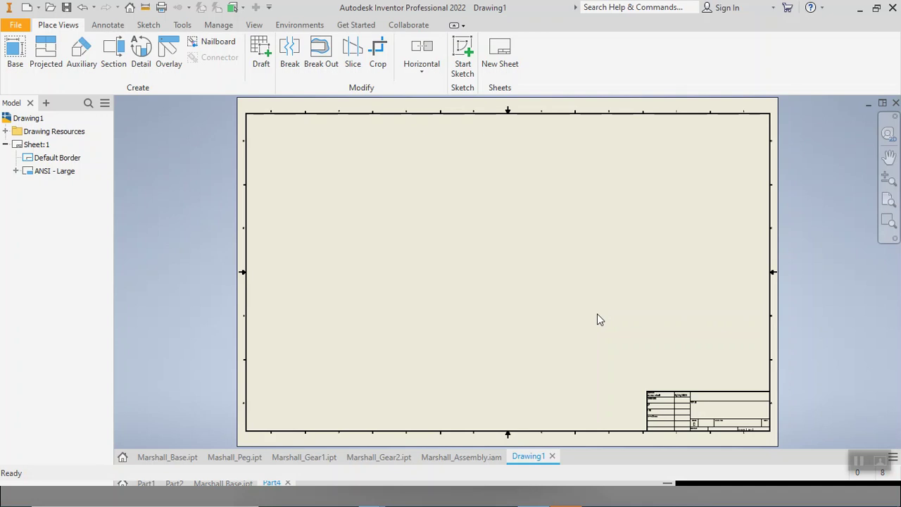
- Start placing a base view of the Marshall_Assembly gears on the sheet
left_click(13, 55)
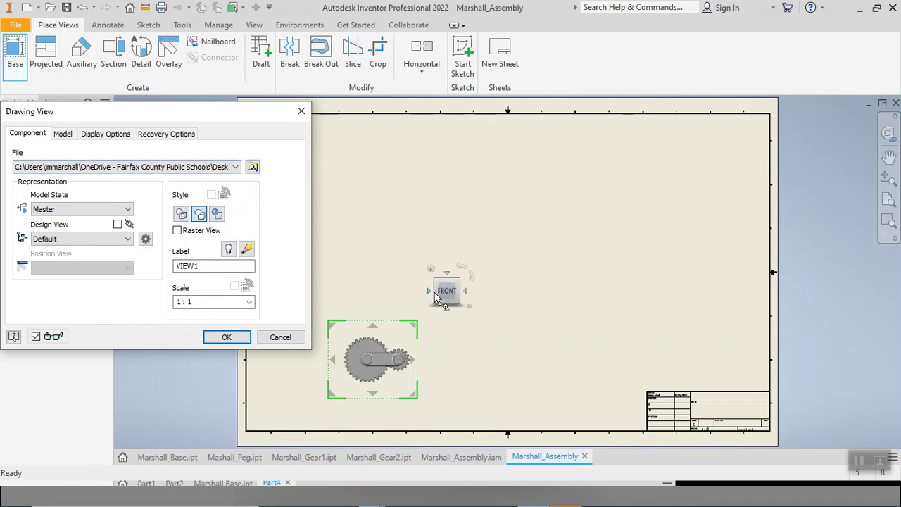
mouse_move(436, 283)
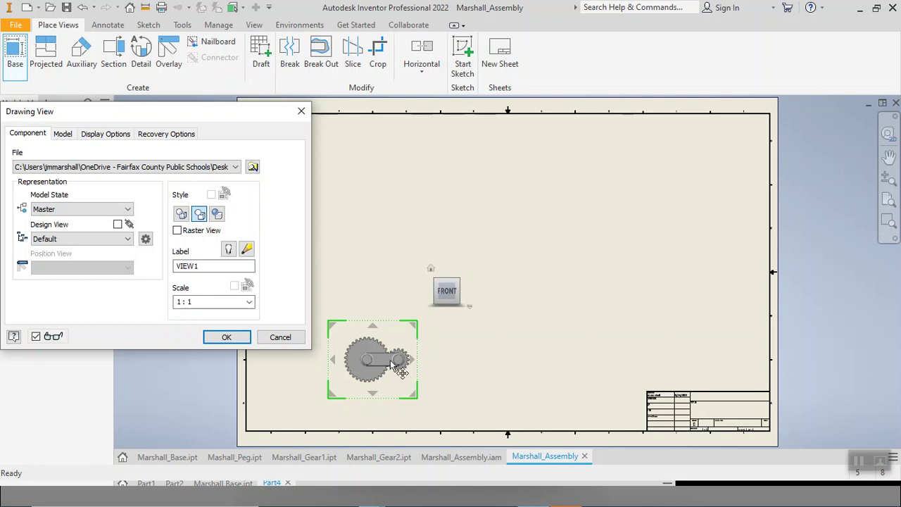
scroll(389, 373, "down", 1)
scroll(386, 378, "up", 8)
scroll(398, 320, "down", 3)
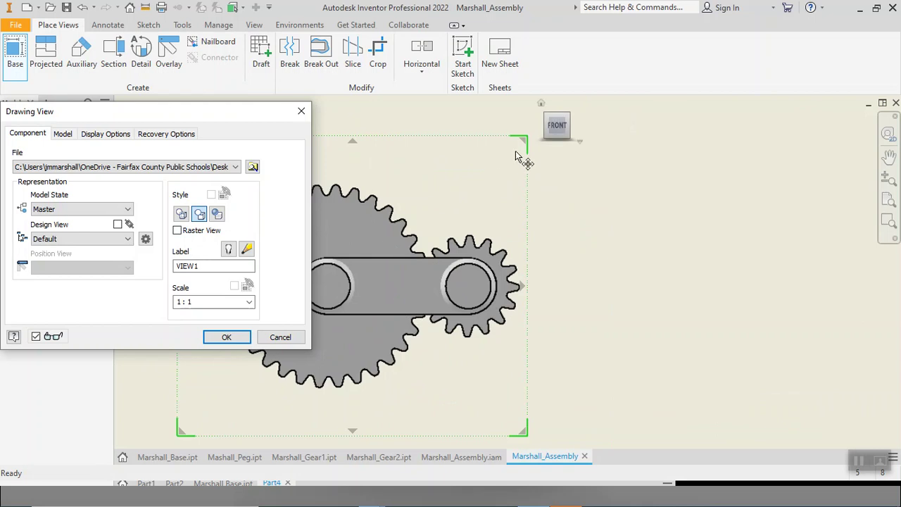
- Try Isometric and Left on the ViewCube, settle on Back, and move the dialog aside
left_click(549, 123)
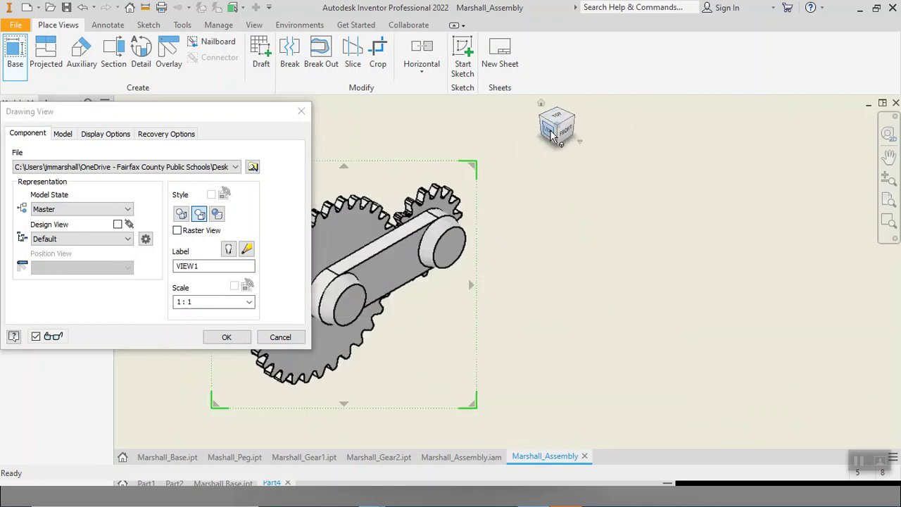
left_click(554, 130)
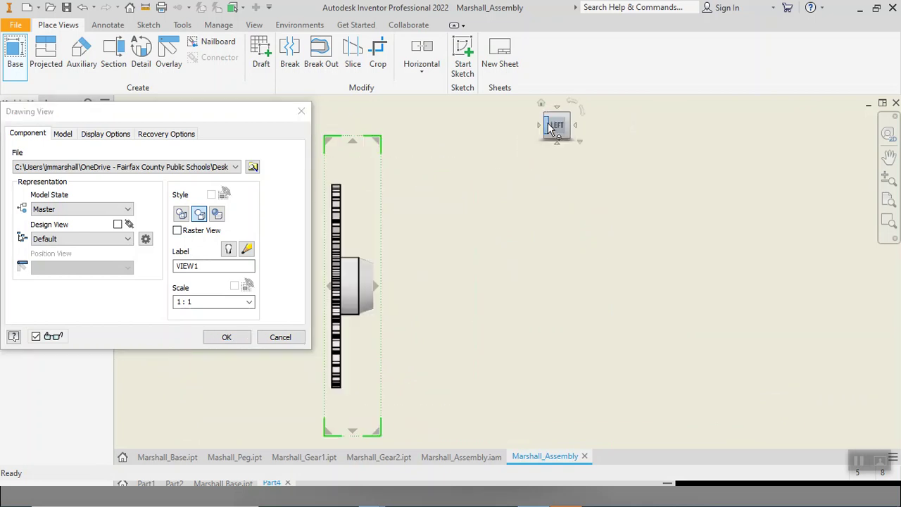
left_click(540, 125)
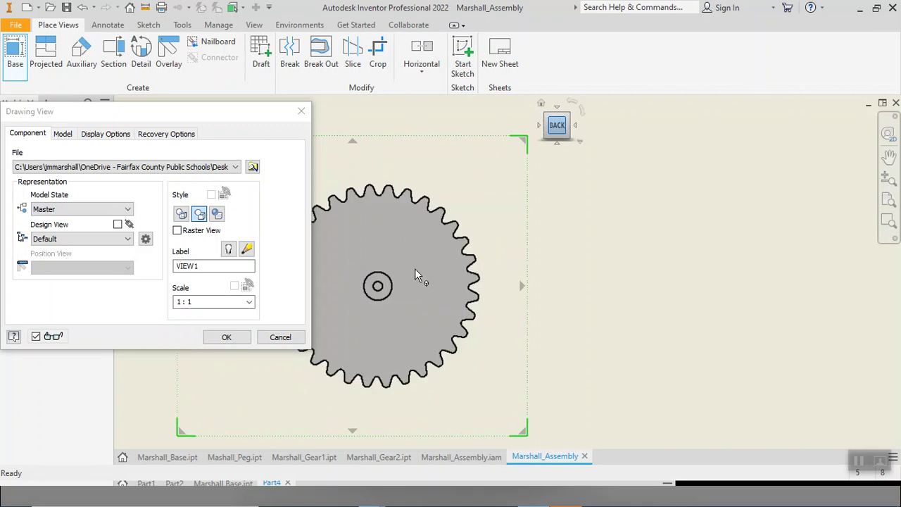
mouse_move(244, 118)
left_mouse_down()
mouse_move(808, 156)
mouse_move(482, 141)
mouse_move(323, 43)
mouse_move(281, 42)
left_mouse_up()
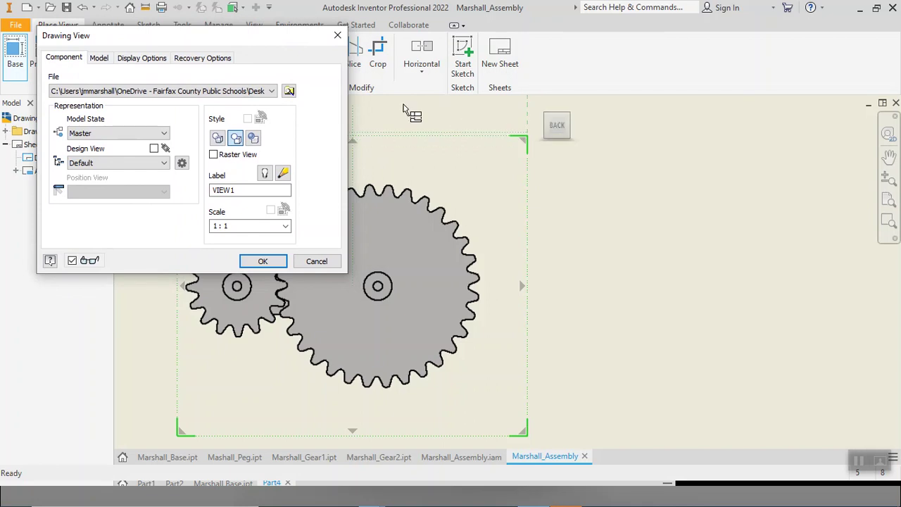
key("F2")
left_click(500, 154)
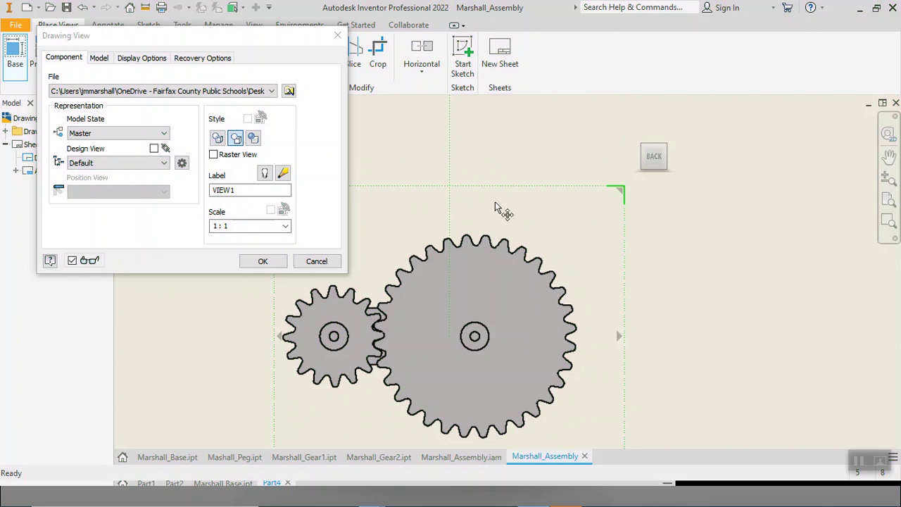
- Set the base view scale to 3:1 and drag it to the sheet's lower left
scroll(497, 205, "up", 6)
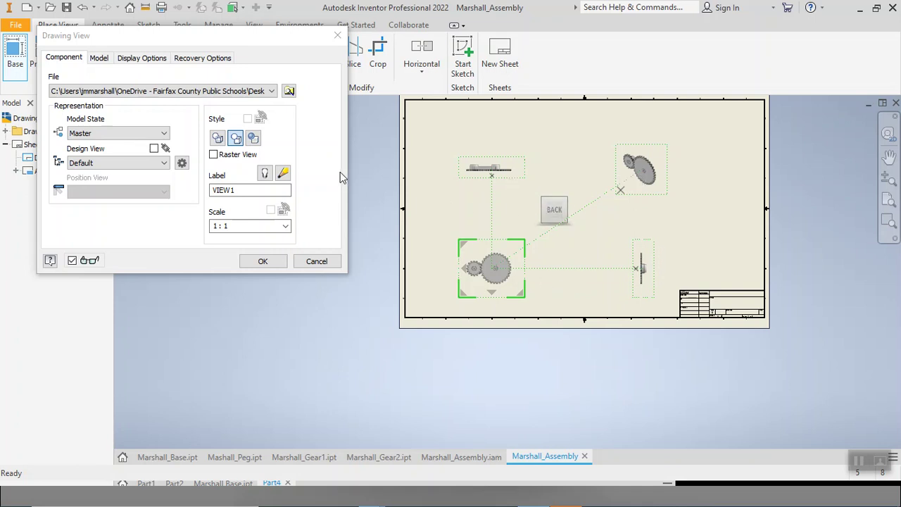
left_click(252, 225)
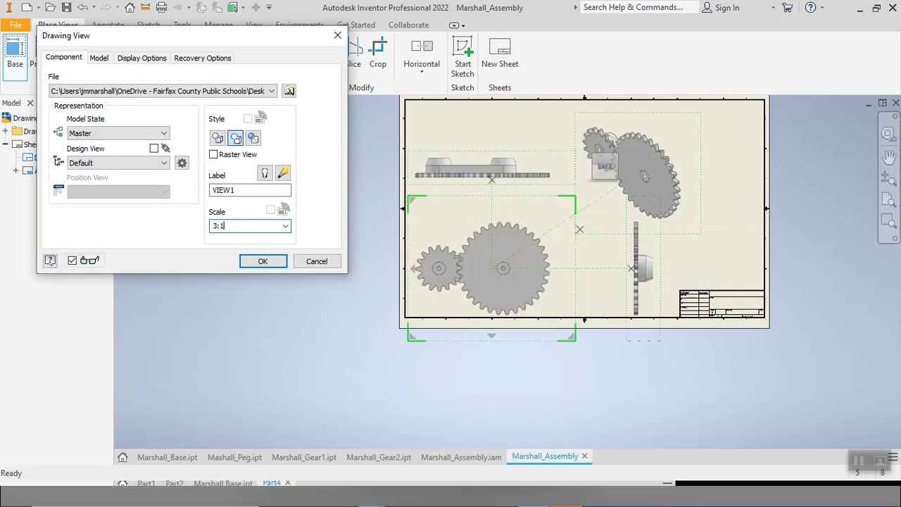
left_click_drag(487, 268, 509, 250)
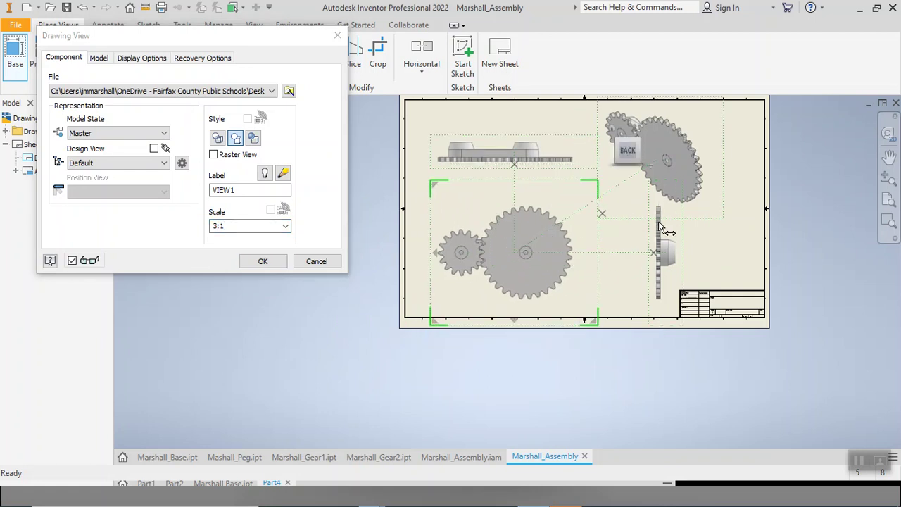
left_click_drag(499, 265, 494, 268)
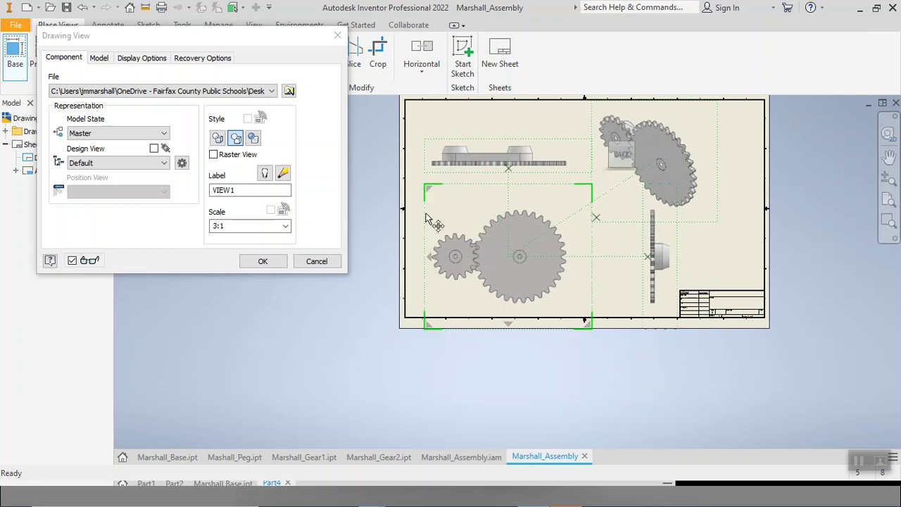
- Use Hidden Line style with Shaded, then place the base, top, side and isometric views
left_click(219, 138)
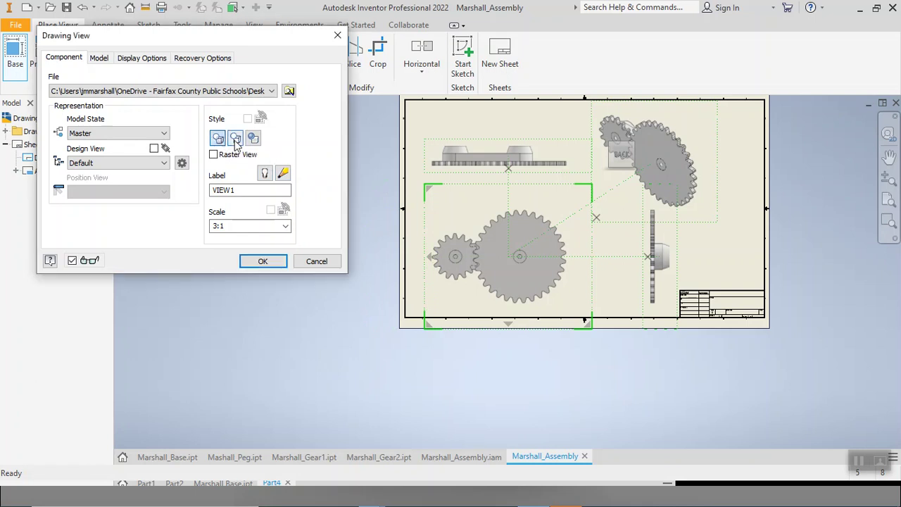
scroll(515, 261, "down", 2)
scroll(515, 258, "up", 4)
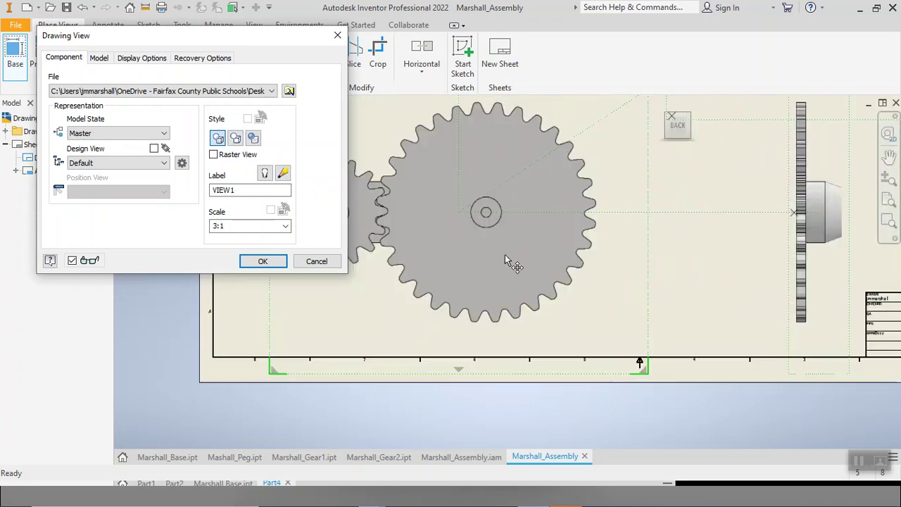
left_click(255, 141)
left_click(261, 261)
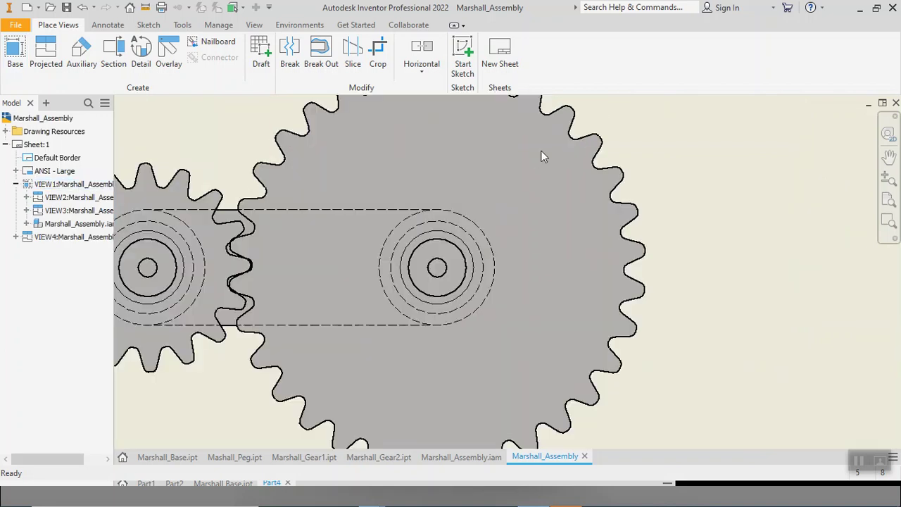
scroll(542, 156, "down", 5)
mouse_move(607, 133)
middle_mouse_down()
mouse_move(459, 267)
mouse_move(451, 289)
mouse_move(450, 228)
middle_mouse_up()
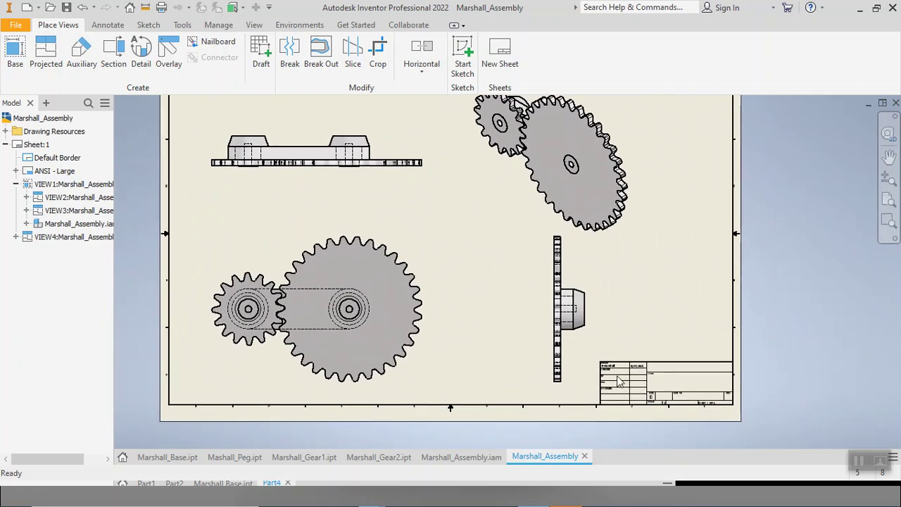
scroll(637, 373, "up", 3)
scroll(634, 374, "down", 2)
scroll(619, 378, "up", 5)
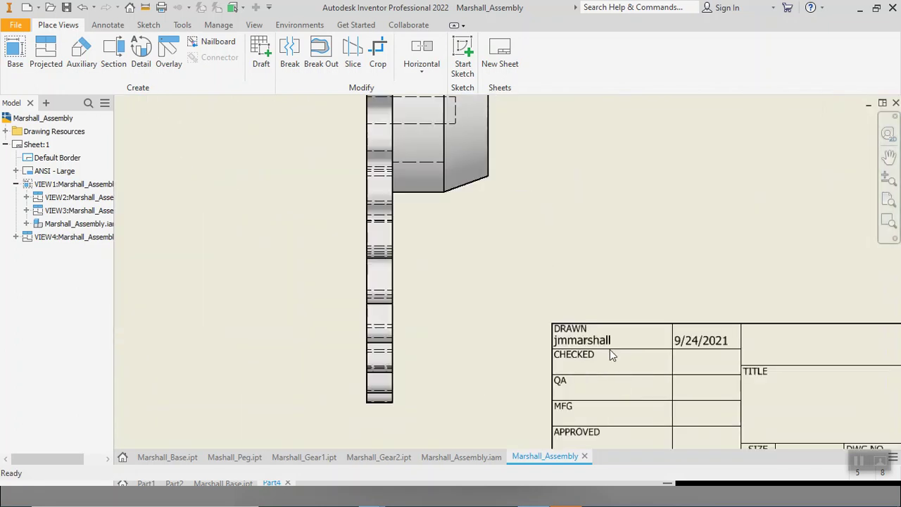
scroll(610, 350, "up", 2)
middle_click_drag(604, 340, 550, 214)
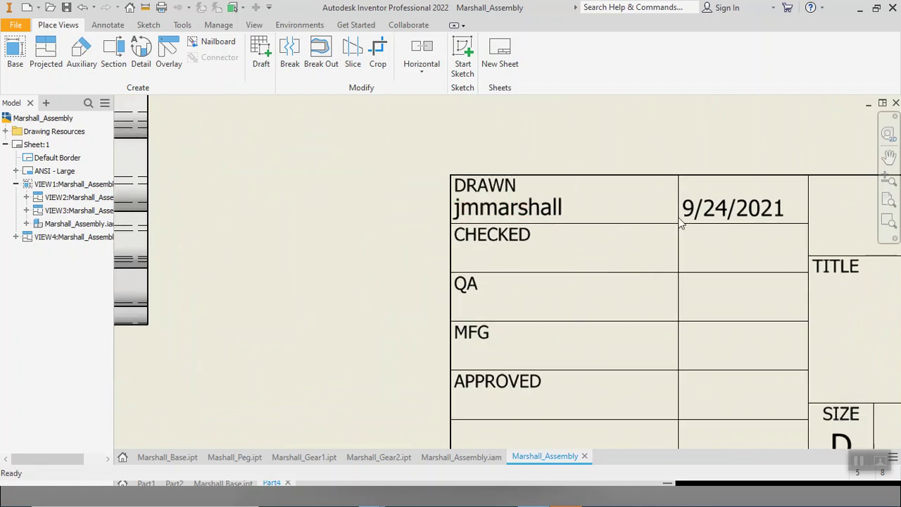
scroll(733, 215, "up", 3)
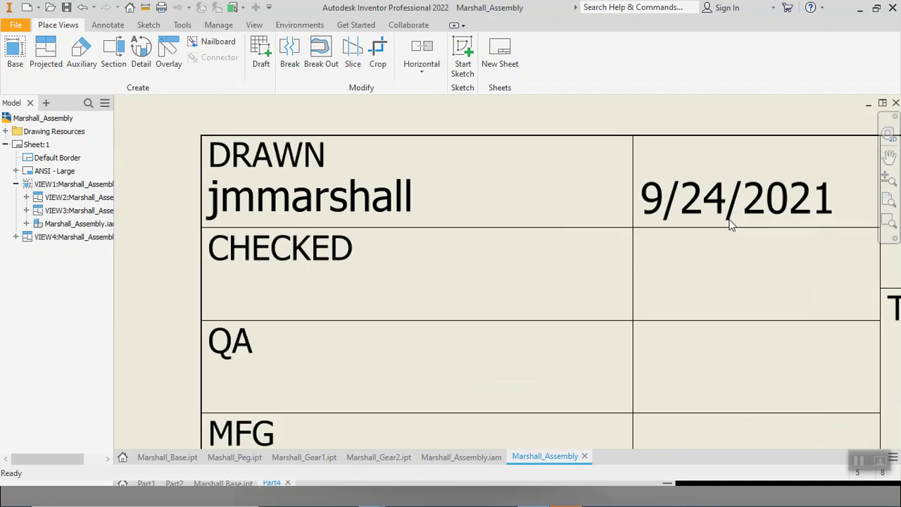
scroll(717, 225, "down", 2)
scroll(715, 226, "down", 2)
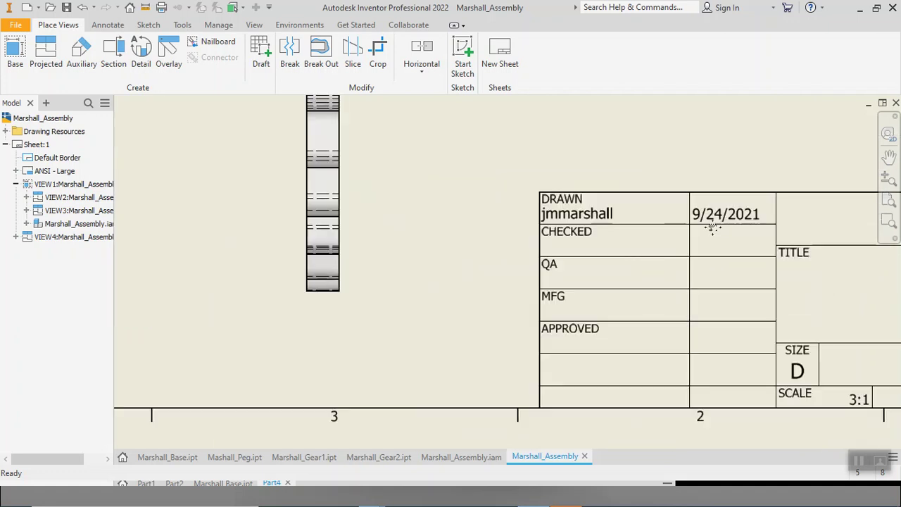
mouse_move(712, 225)
middle_mouse_down()
mouse_move(502, 190)
mouse_move(590, 231)
middle_mouse_up()
scroll(501, 194, "down", 2)
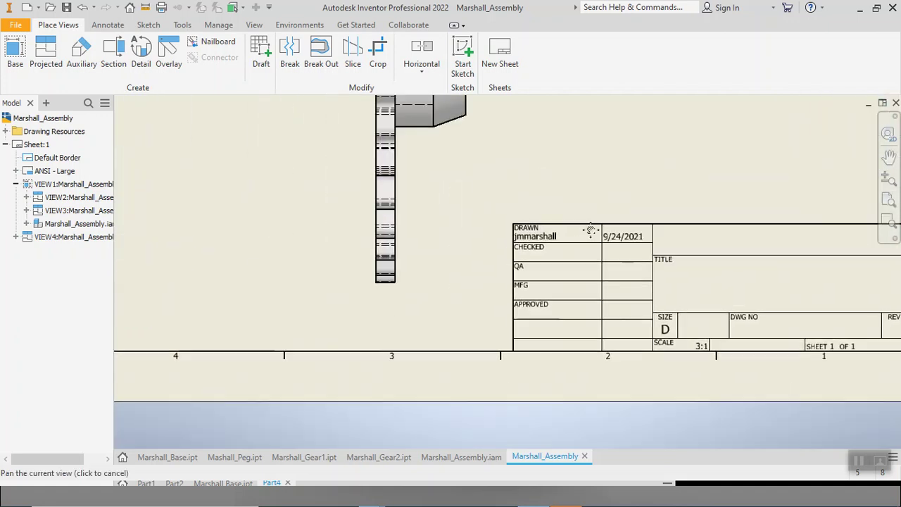
scroll(411, 217, "down", 2)
middle_click_drag(344, 204, 349, 206)
scroll(518, 297, "down", 2)
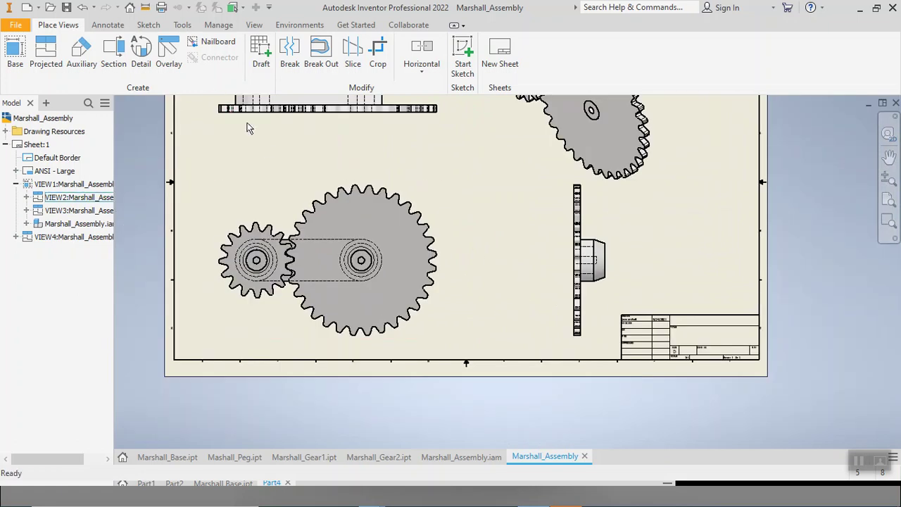
middle_click_drag(266, 149, 255, 199)
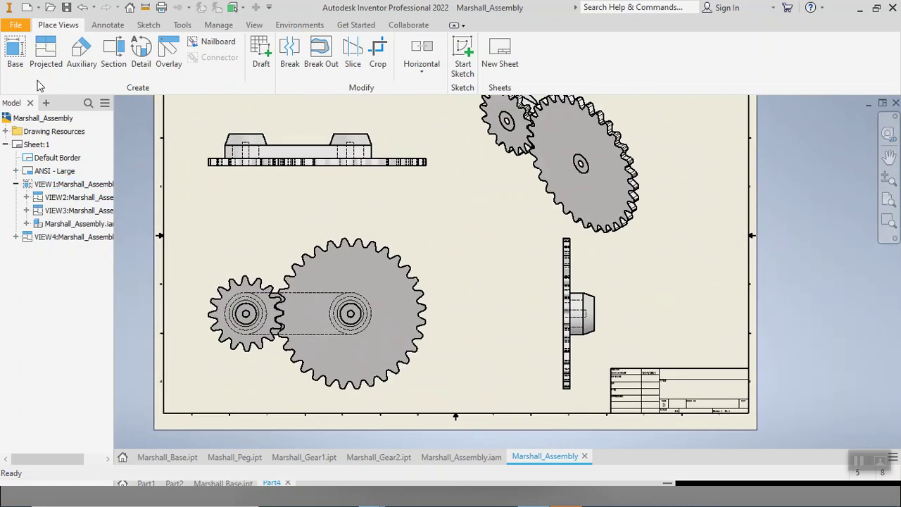
left_click(21, 26)
- Save the drawing to the Desktop as Marshall_Drawing.dwg
left_click(50, 138)
type("Ma")
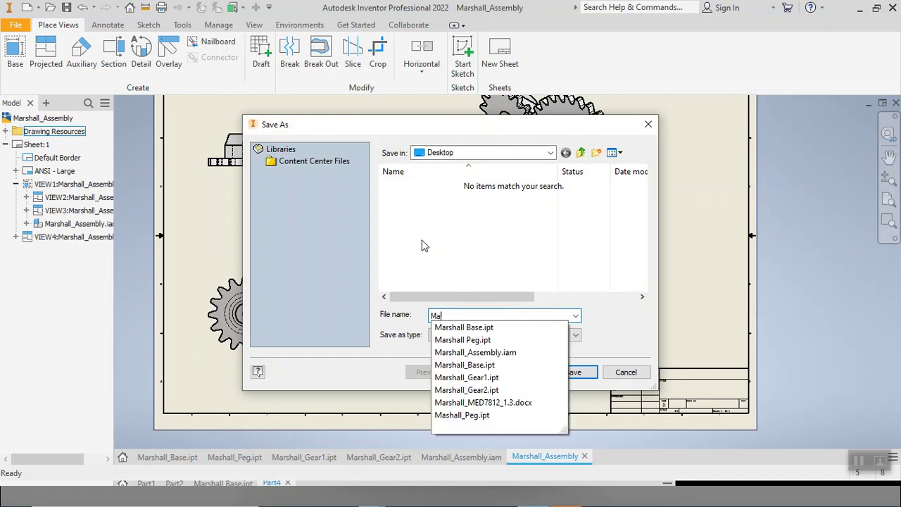
type("rshall_Drawing")
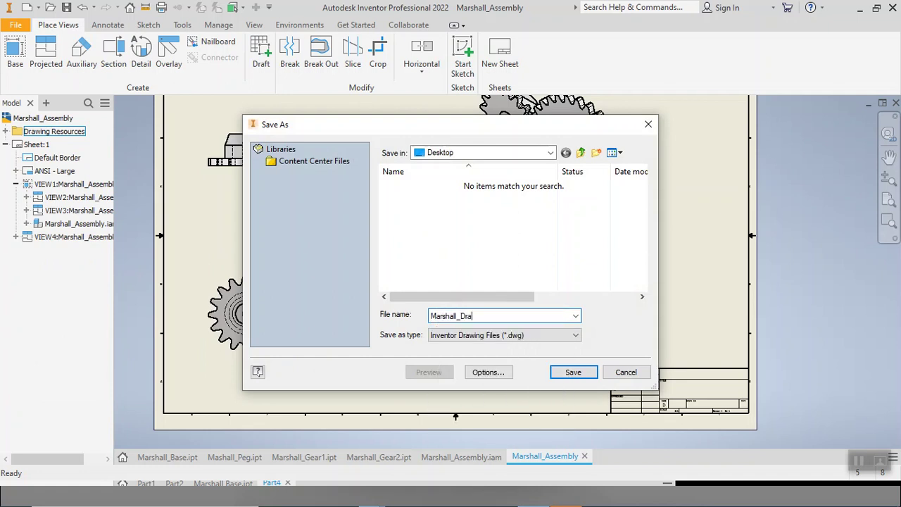
left_click(569, 372)
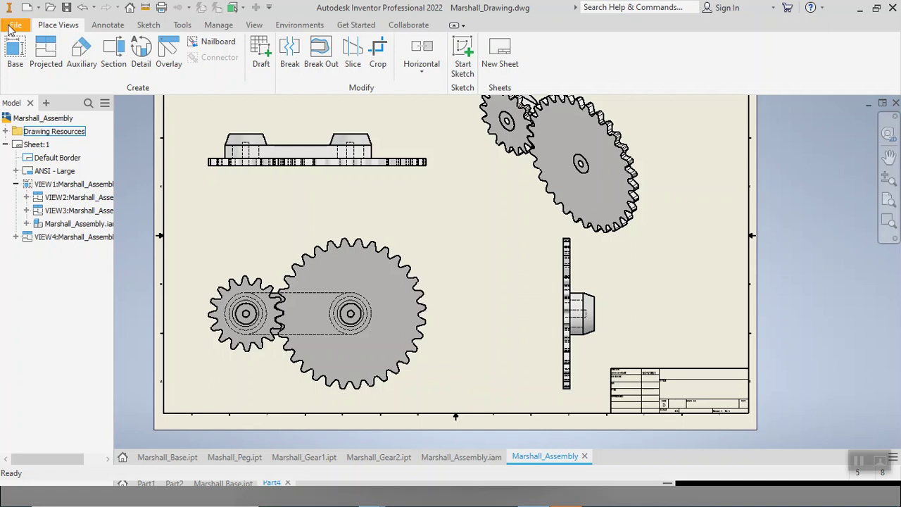
left_click(13, 26)
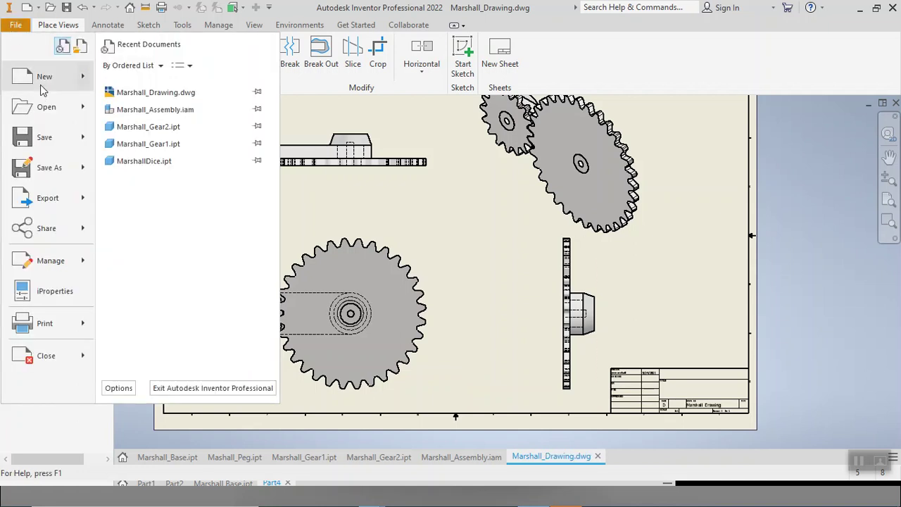
- Show the File menu's Export choices, including PDF
mouse_move(58, 204)
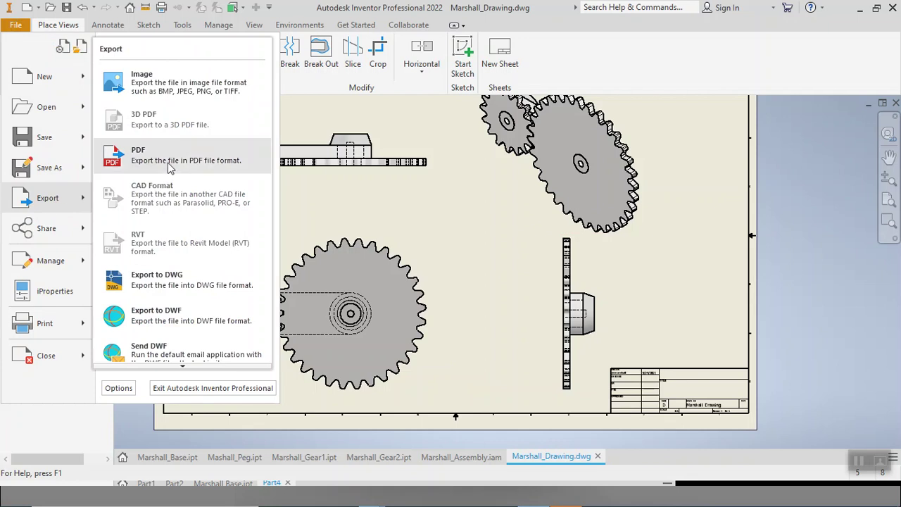